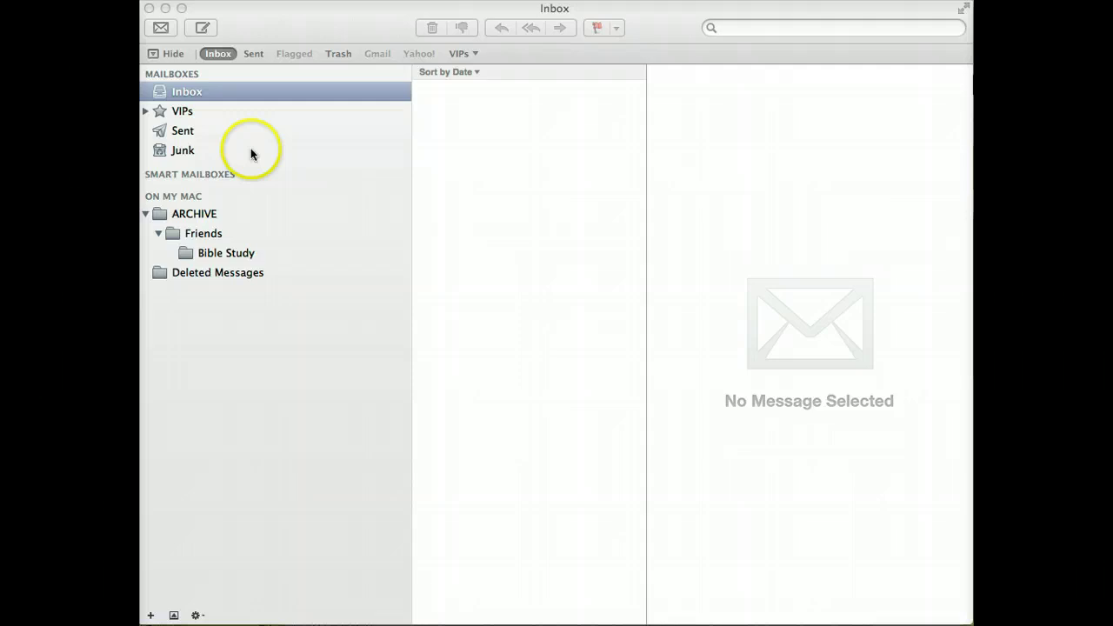
pyautogui.click(468, 257)
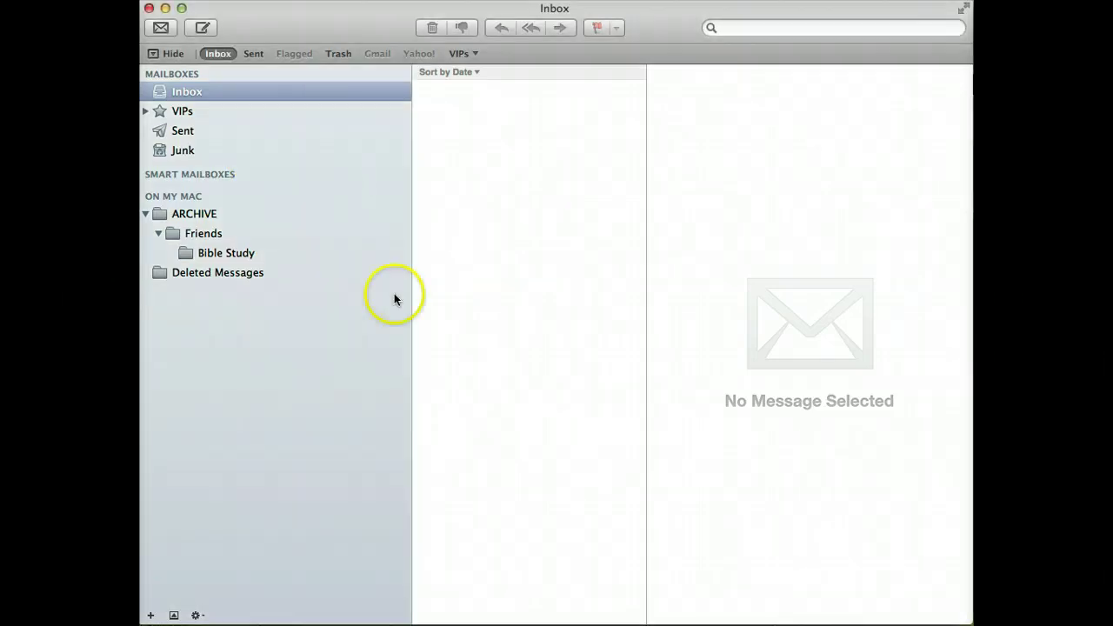
pyautogui.press('super+comma')
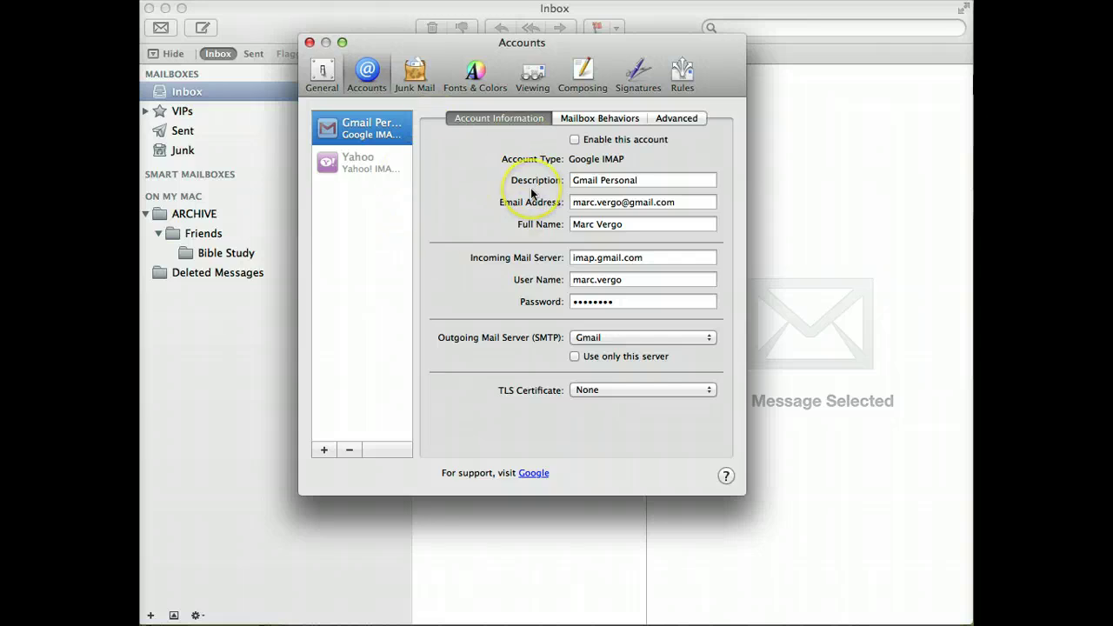
pyautogui.click(325, 451)
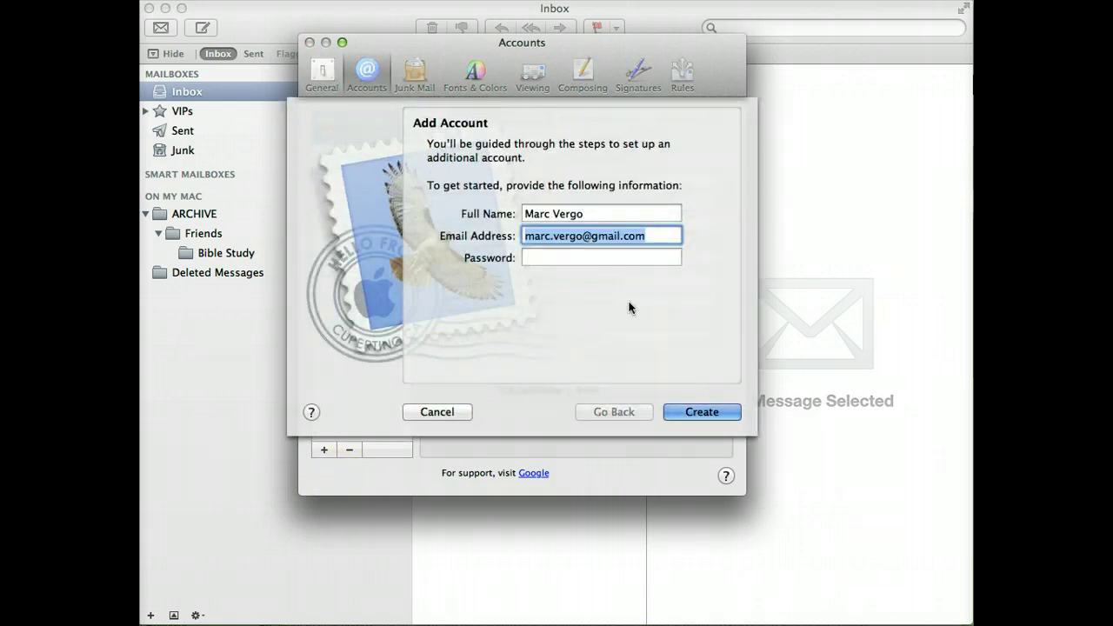
# Change the prefilled address to the work e-mail address, enter its password, and continue to the account summary.
pyautogui.press('Right')
pyautogui.press('BackSpace')
pyautogui.press('BackSpace')
pyautogui.press('BackSpace')
pyautogui.press('BackSpace')
pyautogui.press('BackSpace')
pyautogui.press('BackSpace')
pyautogui.press('BackSpace')
pyautogui.press('BackSpace')
pyautogui.press('BackSpace')
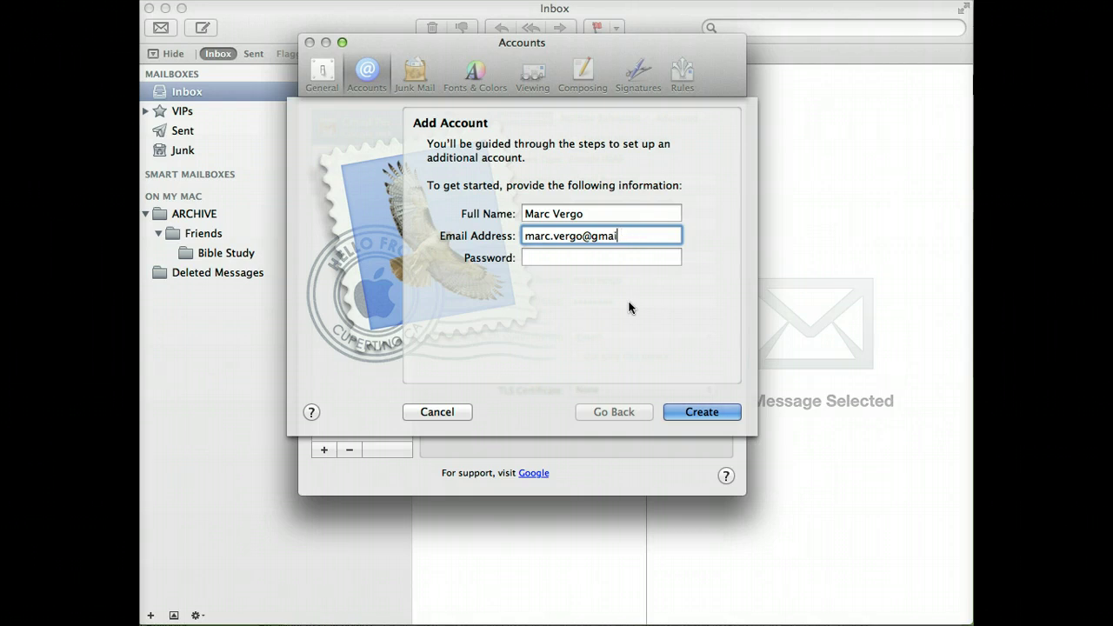
pyautogui.write('cru.org')
pyautogui.press('Tab')
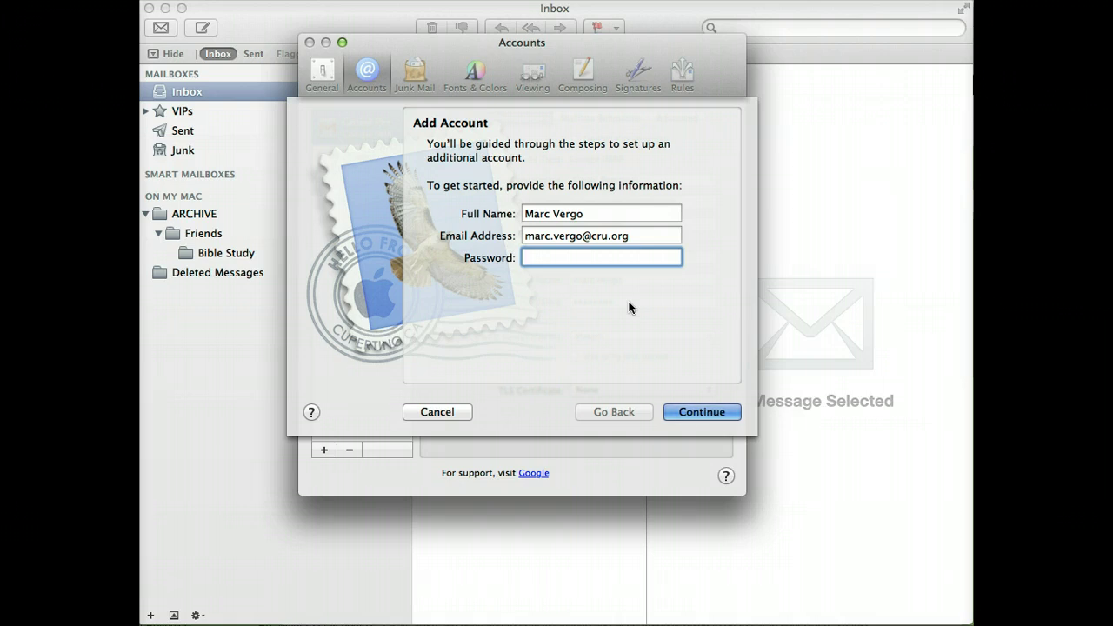
pyautogui.write('••••••••')
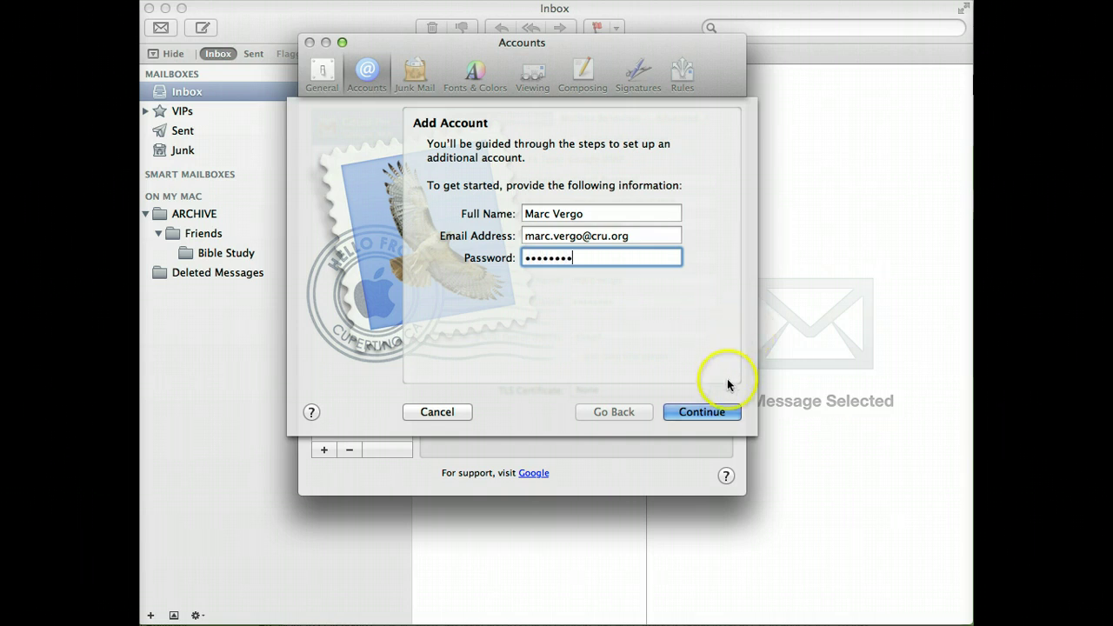
pyautogui.click(719, 414)
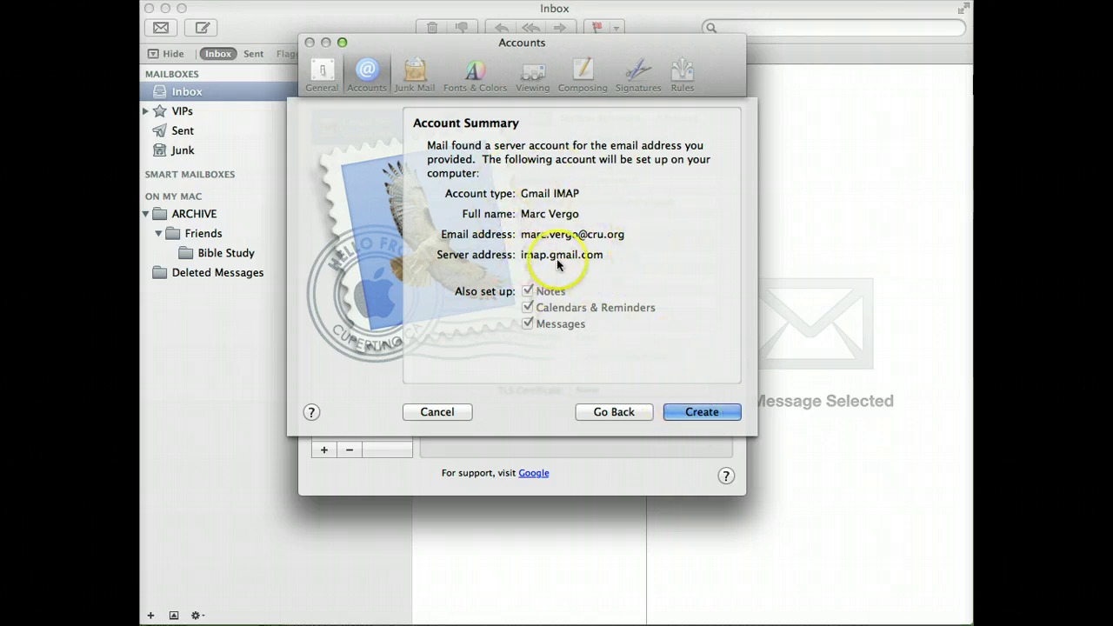
# Create the Gmail IMAP account and check the outgoing server's host name and login settings.
pyautogui.click(689, 412)
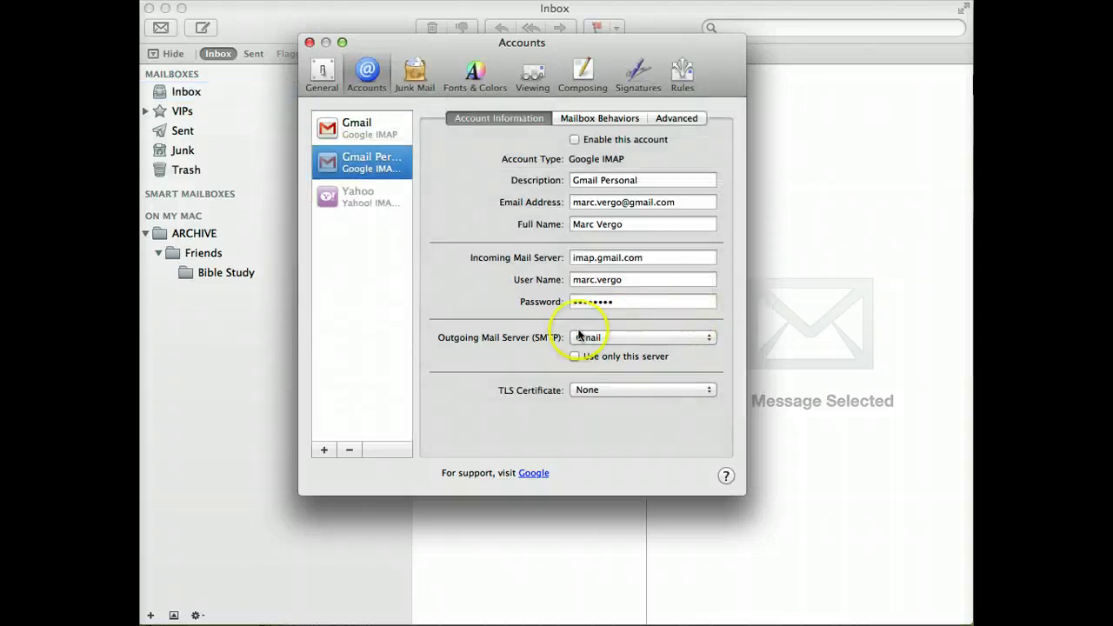
pyautogui.click(642, 342)
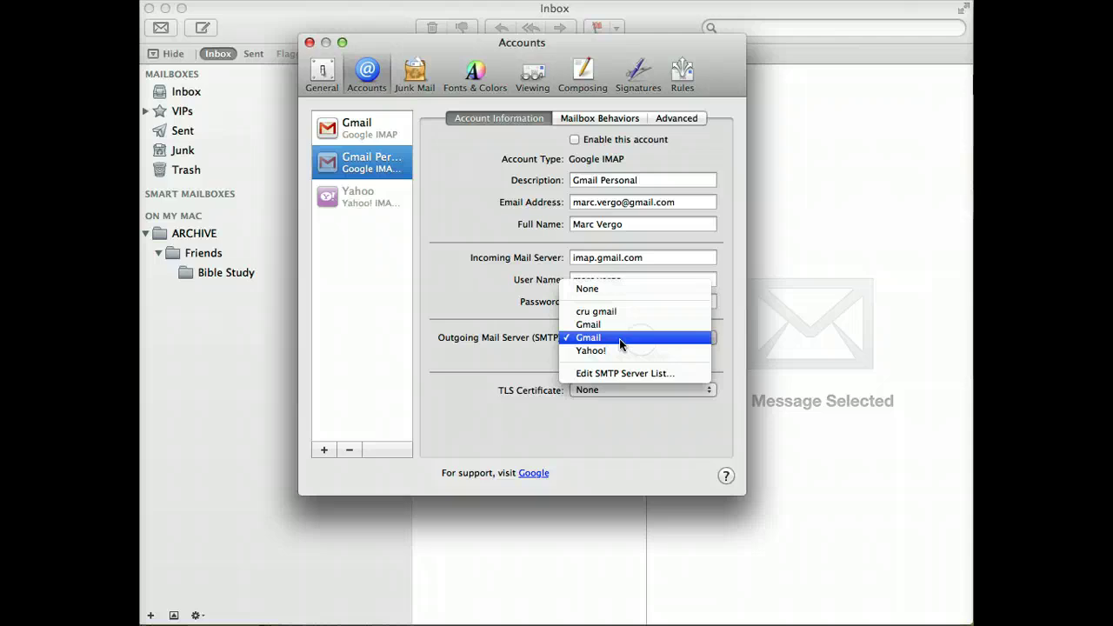
pyautogui.click(621, 374)
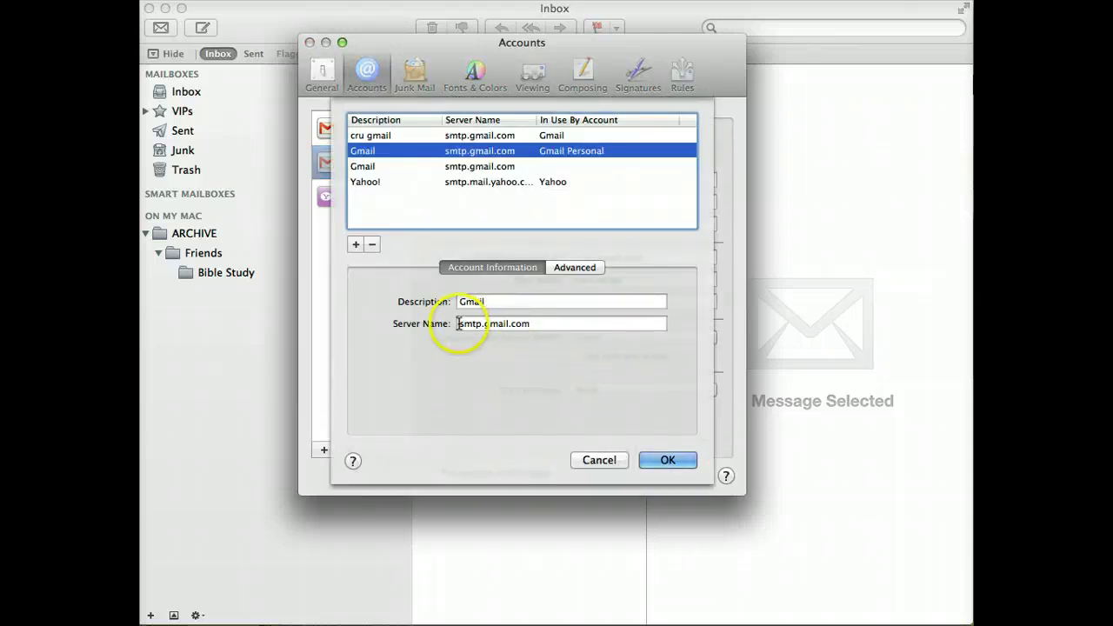
pyautogui.moveTo(458, 323); pyautogui.dragTo(537, 323)
pyautogui.click(570, 269)
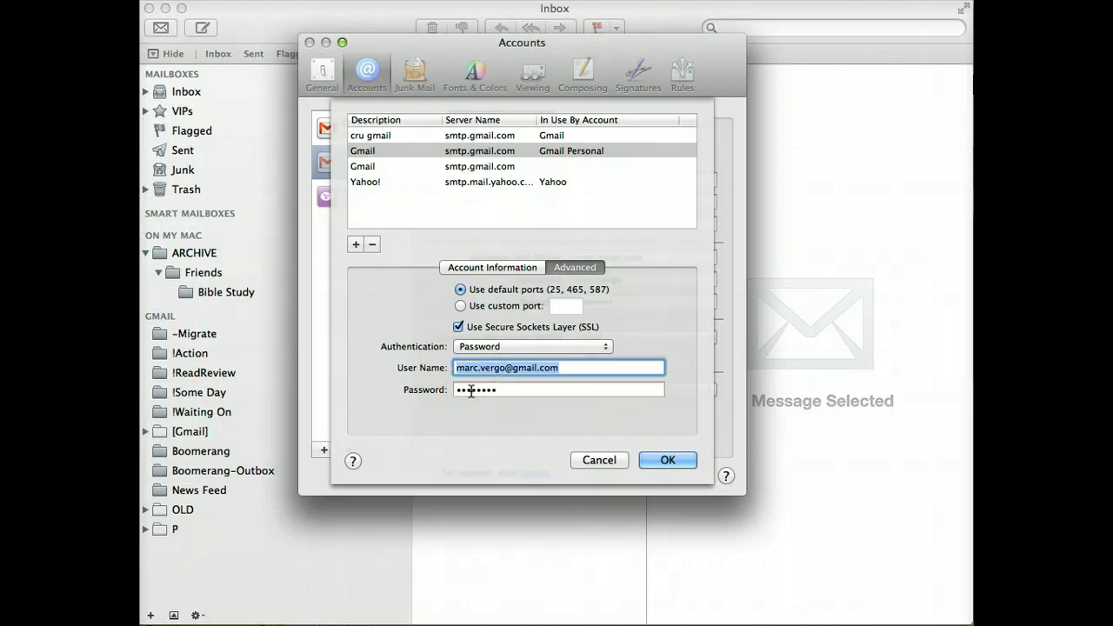
pyautogui.click(666, 461)
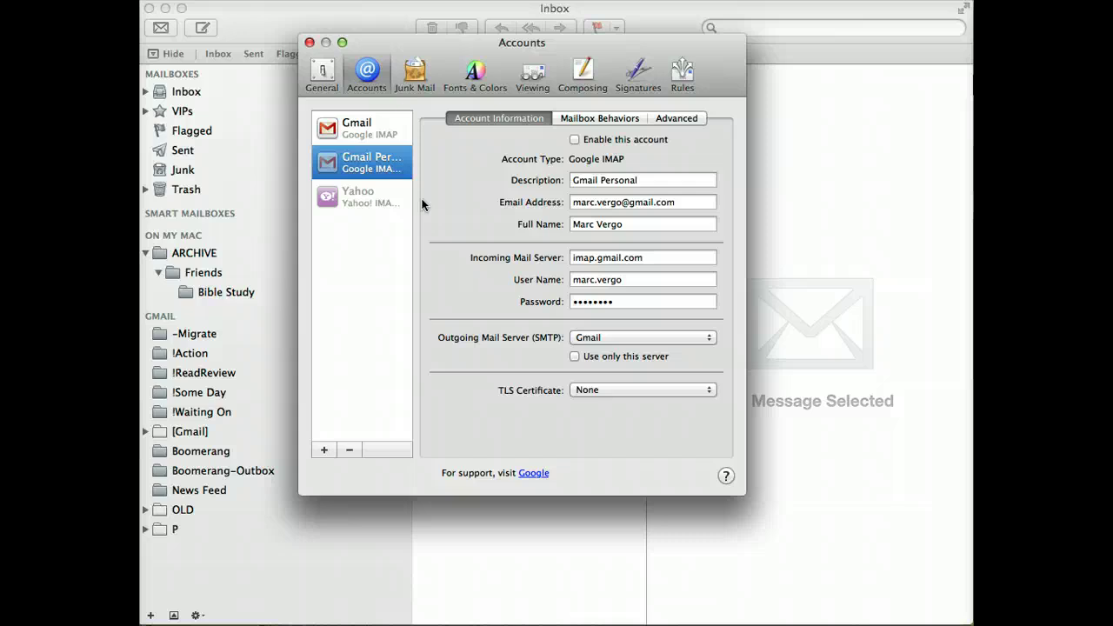
# Check the Gmail account's address and its outgoing server login in the SMTP server list.
pyautogui.click(359, 136)
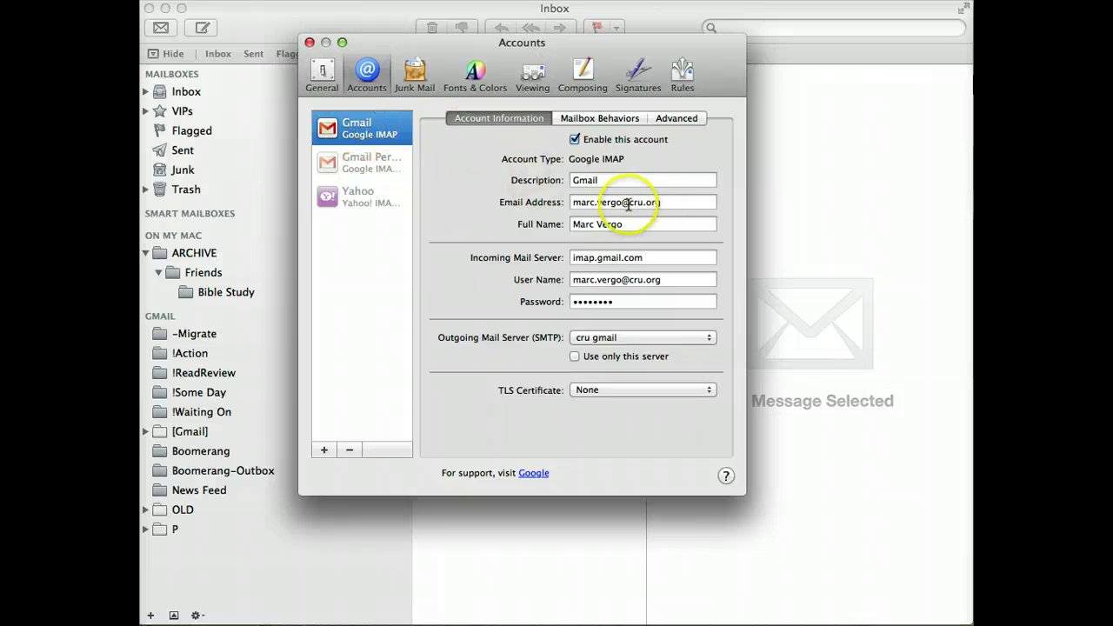
pyautogui.moveTo(628, 202); pyautogui.dragTo(664, 203)
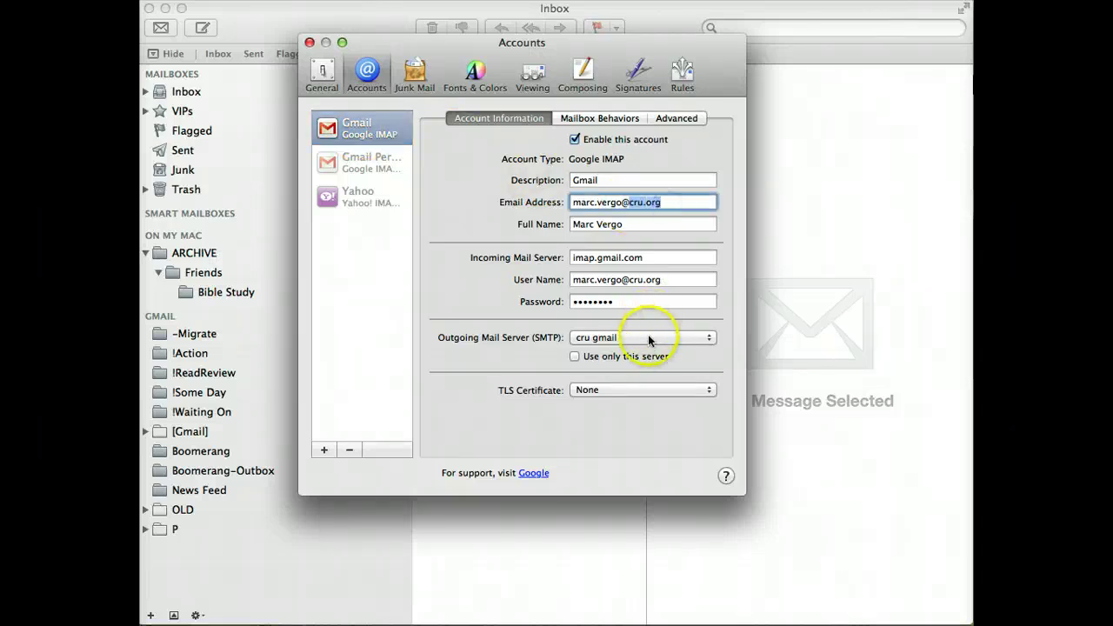
pyautogui.click(654, 339)
pyautogui.click(647, 399)
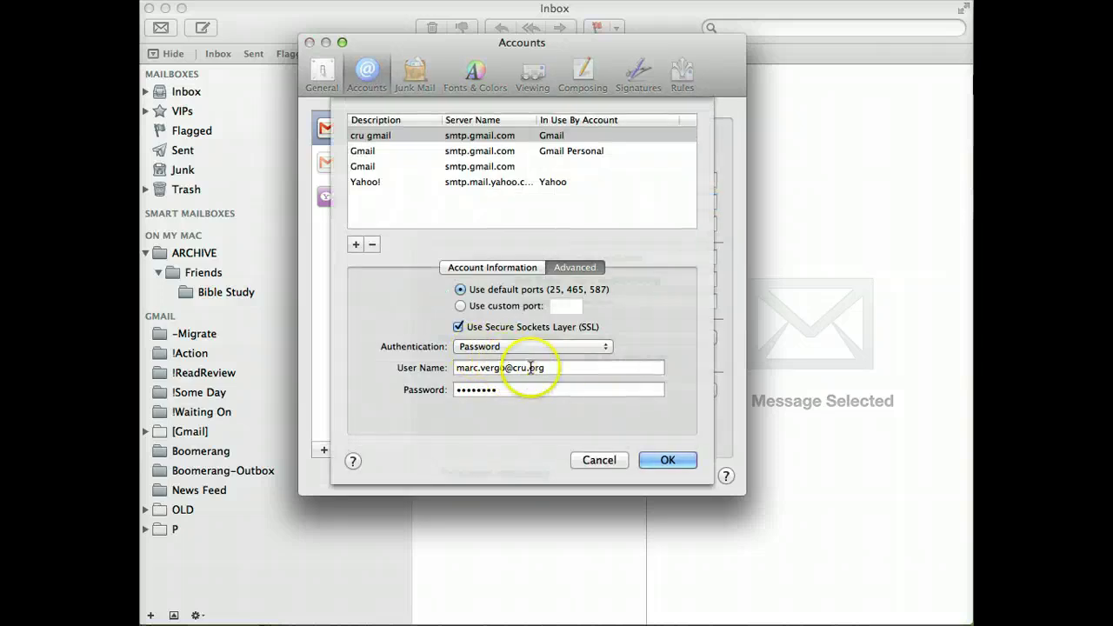
pyautogui.click(668, 460)
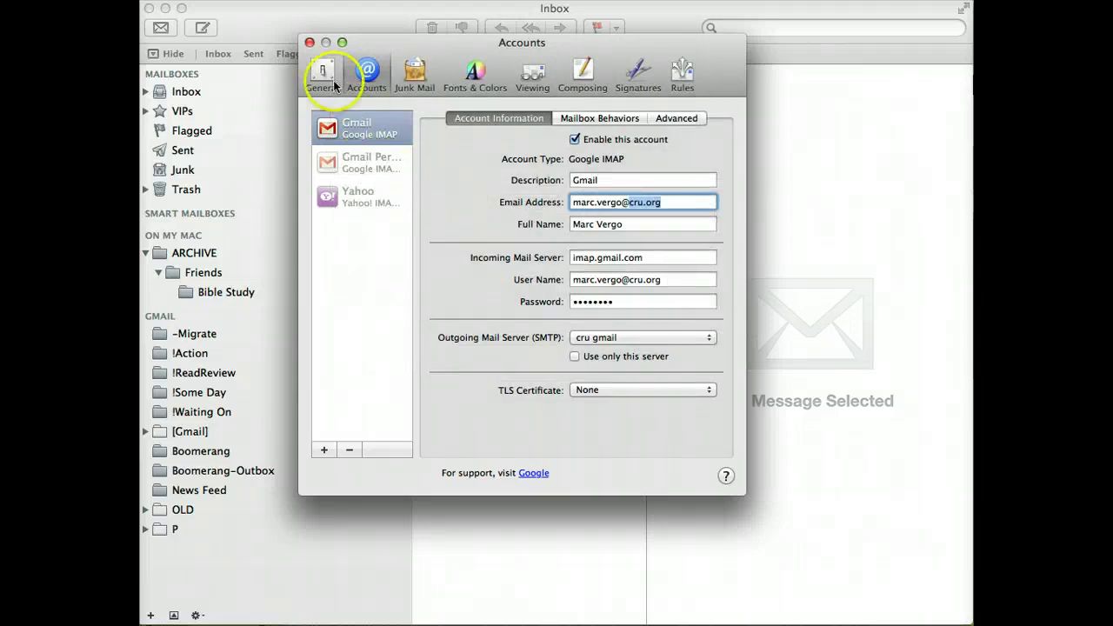
# Close Preferences, browse the Friends, Bible Study and ARCHIVE folders, then expand Inbox to reveal Sam's Club.
pyautogui.click(309, 44)
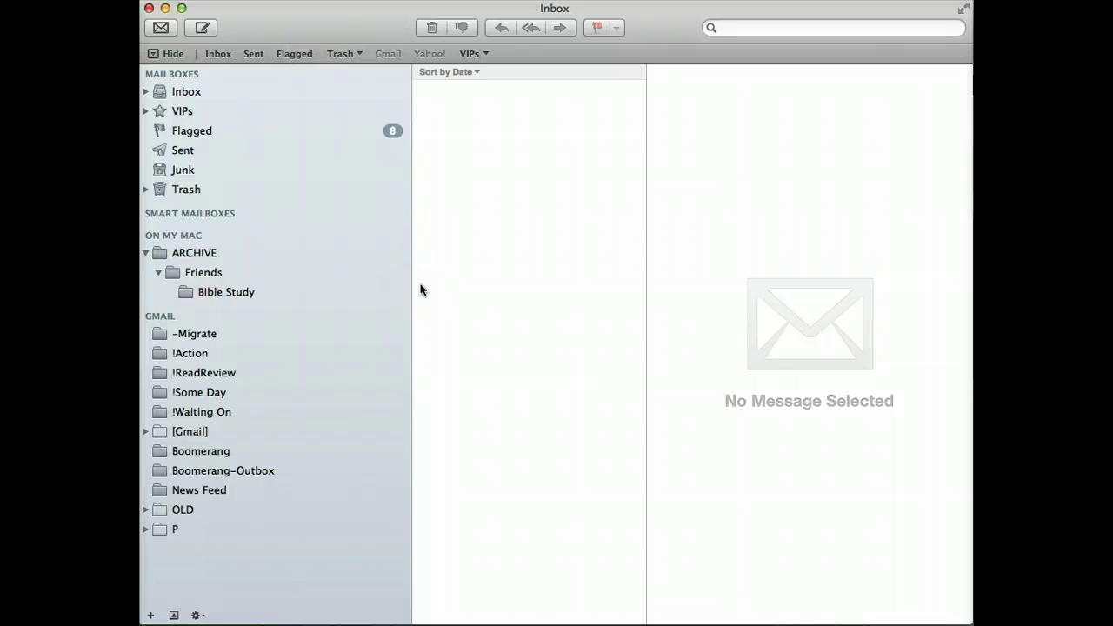
pyautogui.click(194, 252)
pyautogui.click(200, 272)
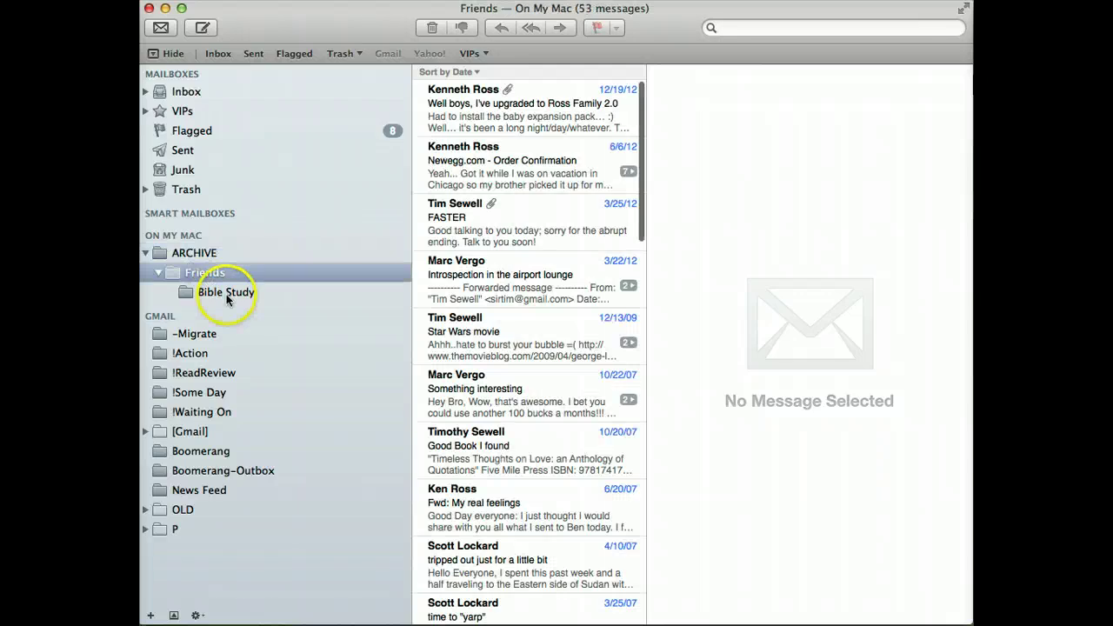
pyautogui.click(226, 296)
pyautogui.click(207, 274)
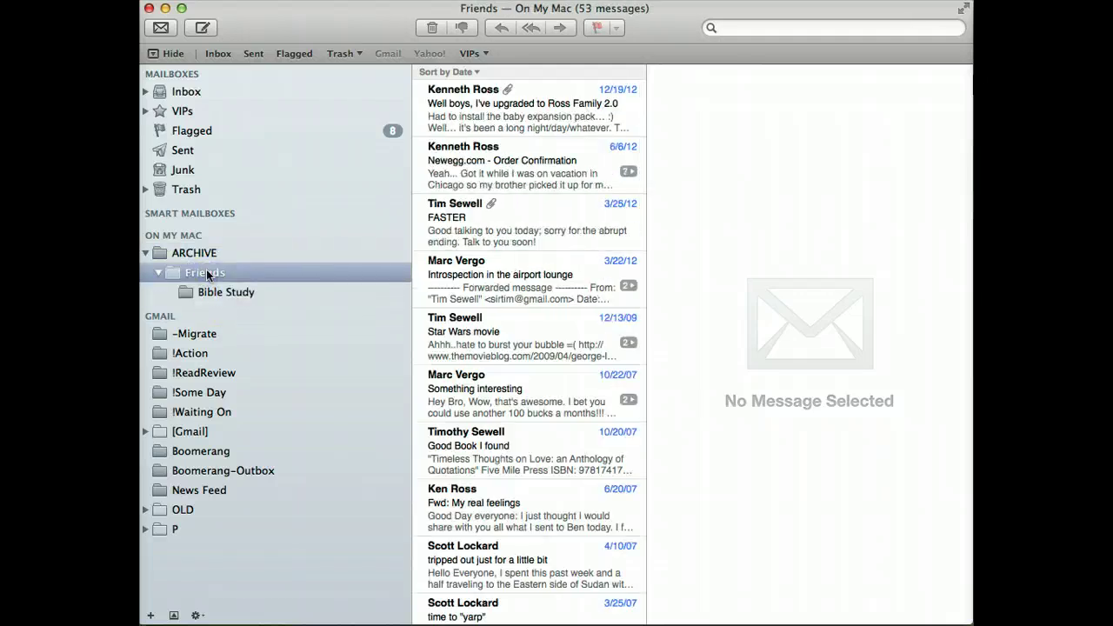
pyautogui.click(206, 252)
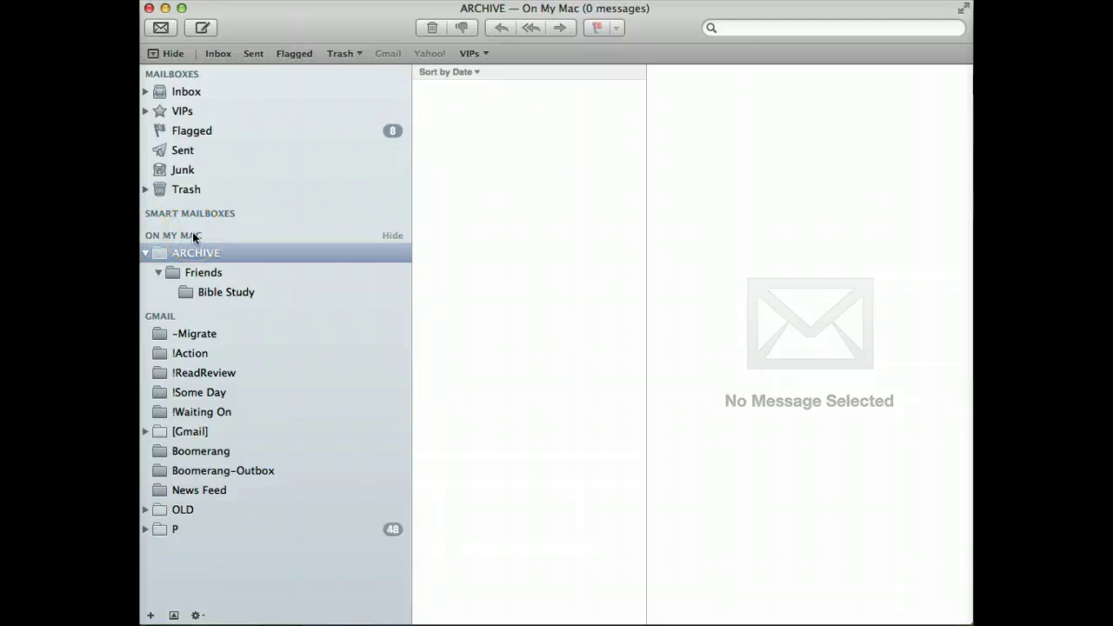
pyautogui.click(178, 93)
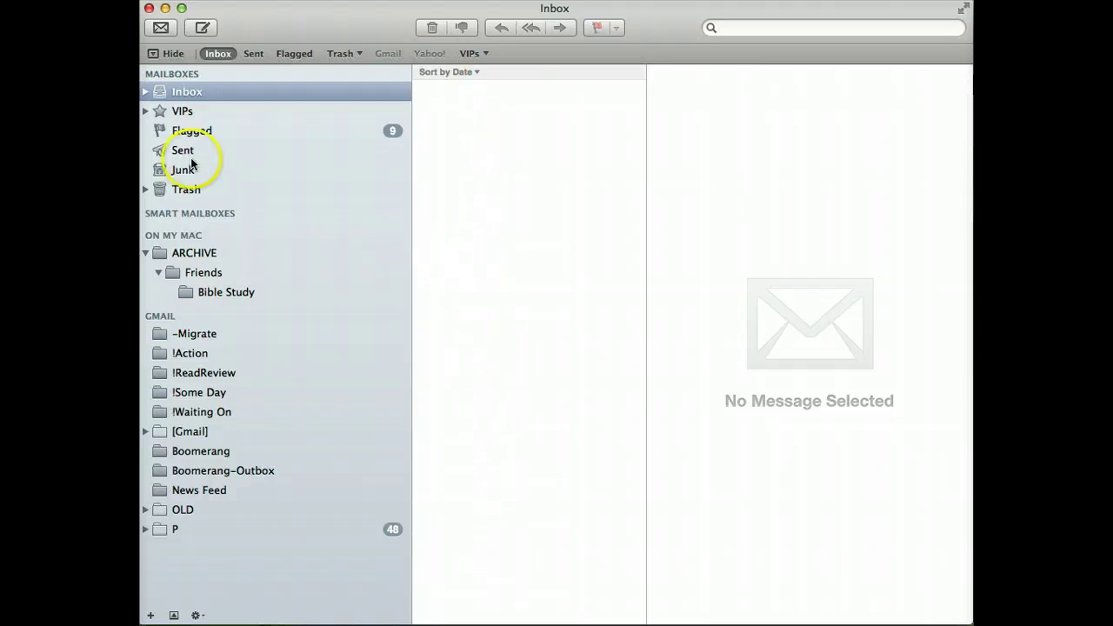
pyautogui.click(145, 93)
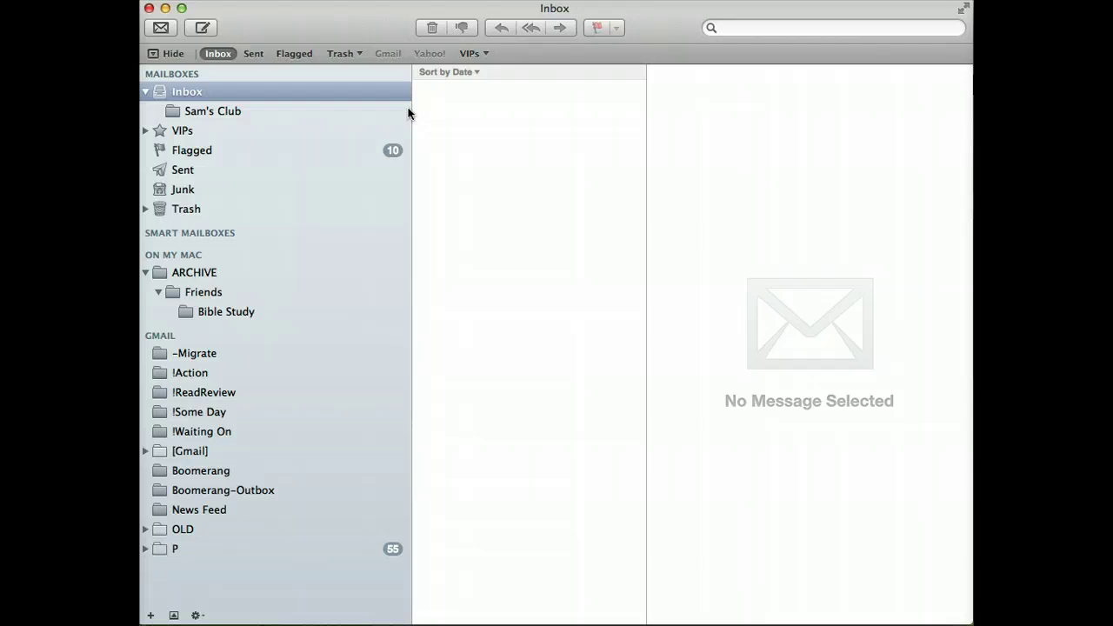
# In Gmail, rename the Inbox/Sam's Club label to OLD/Sam's Club.
pyautogui.press('super+Tab')
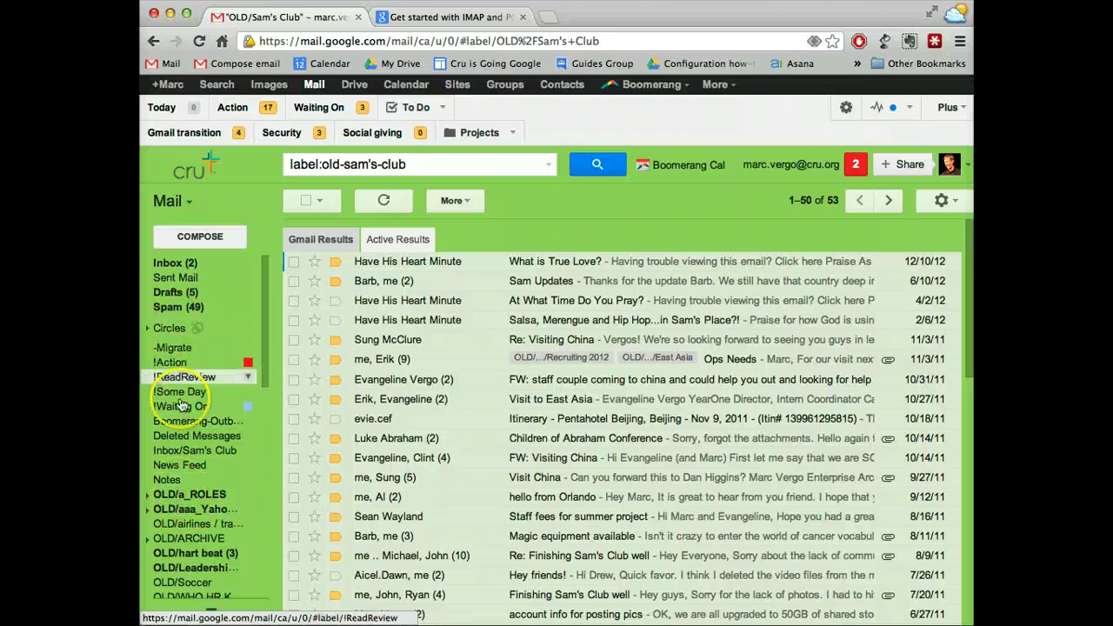
pyautogui.click(159, 454)
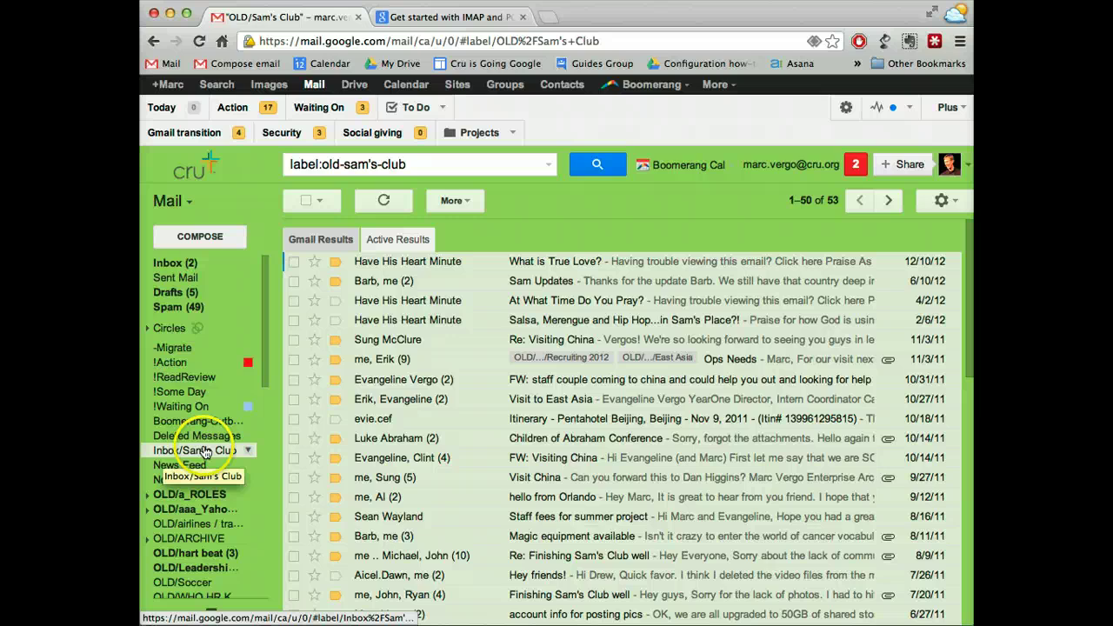
pyautogui.click(249, 453)
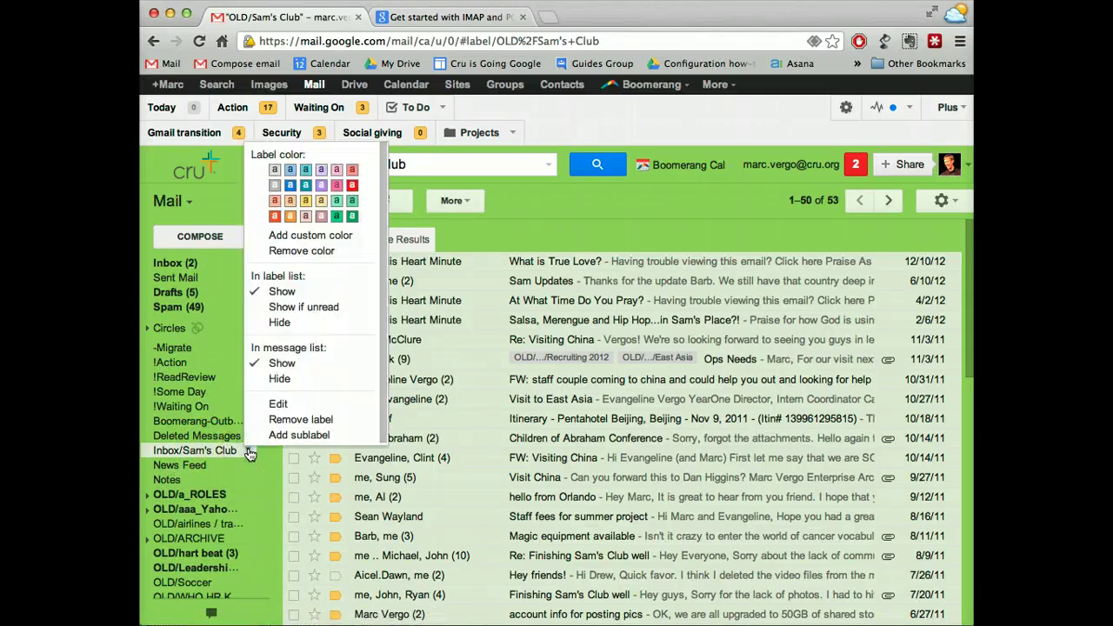
pyautogui.click(278, 404)
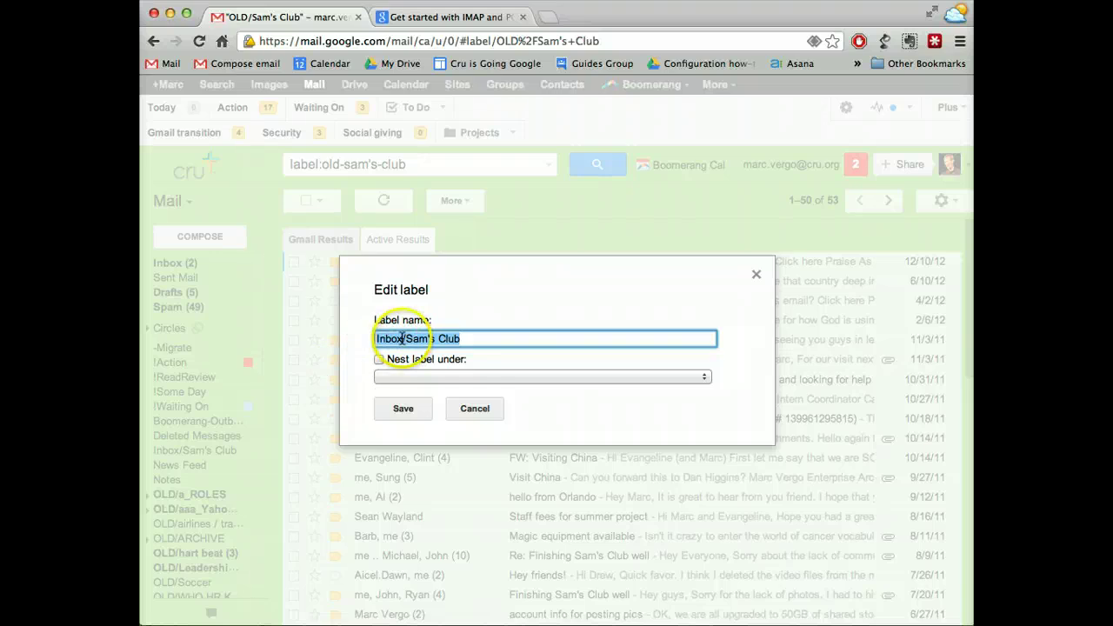
pyautogui.moveTo(404, 339); pyautogui.dragTo(333, 328)
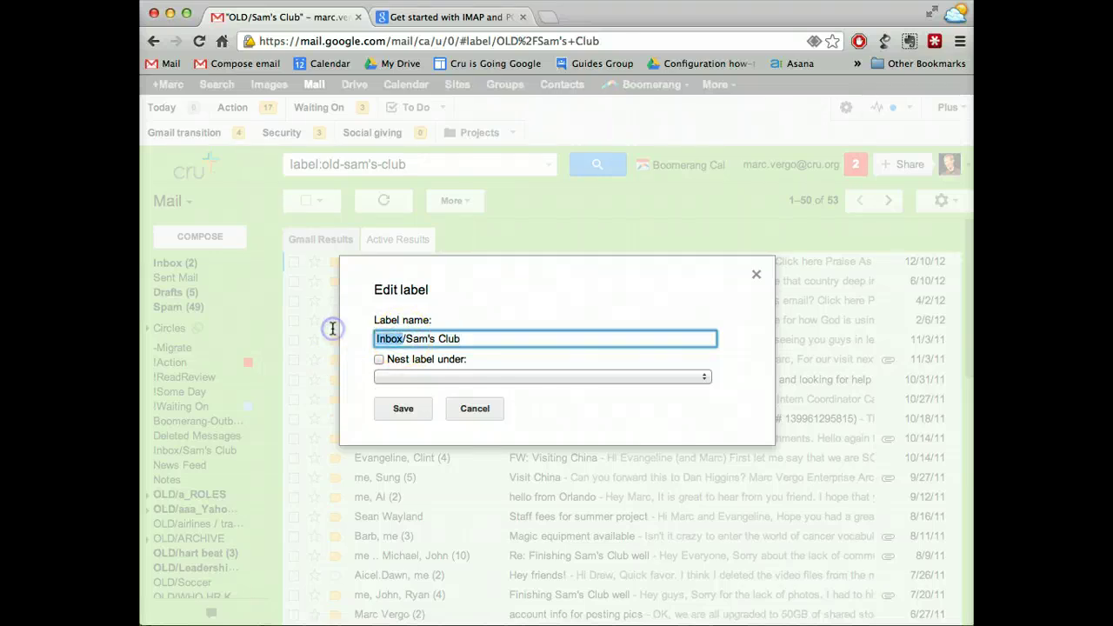
pyautogui.write('OLD')
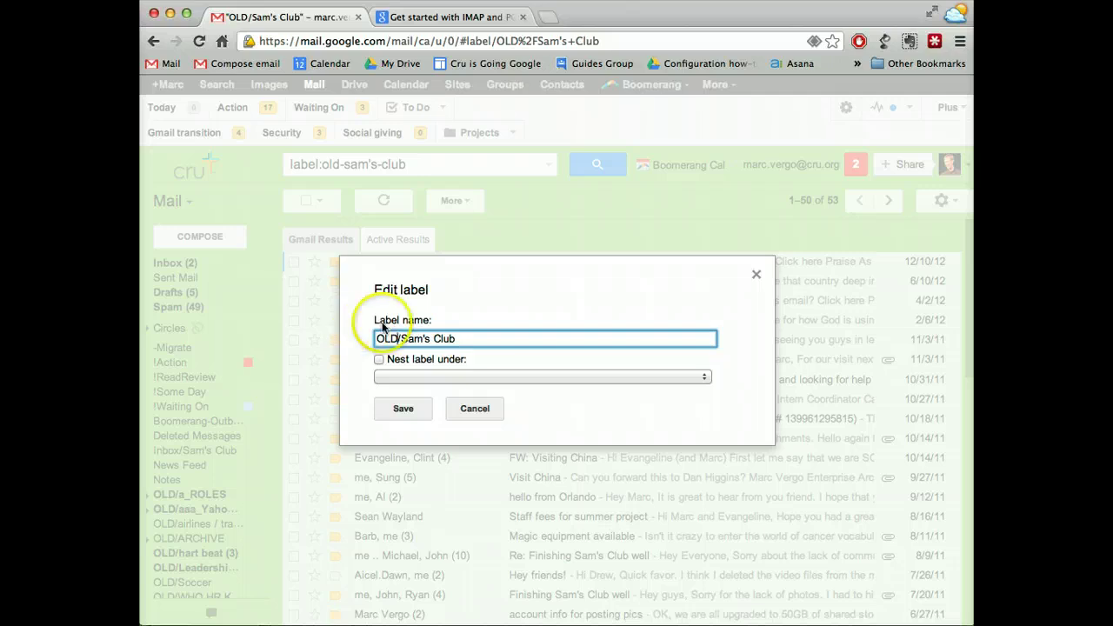
pyautogui.click(404, 408)
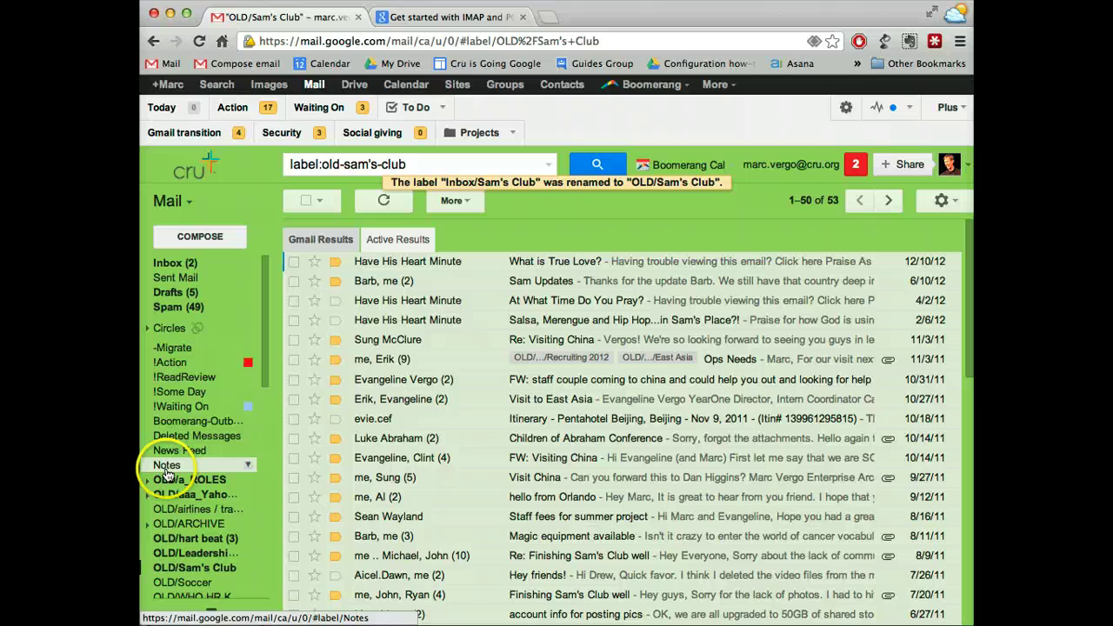
# Drag the Sam's Club label onto -Migrate, opening the empty -Migrate label.
pyautogui.scroll(-10, 162, 503)
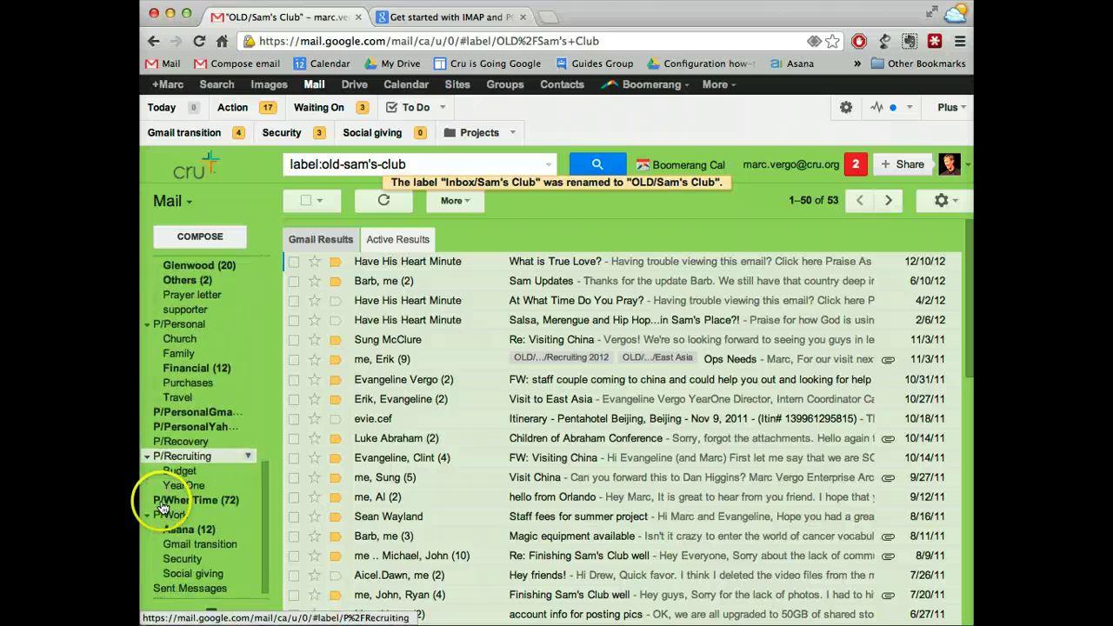
pyautogui.scroll(5, 162, 507)
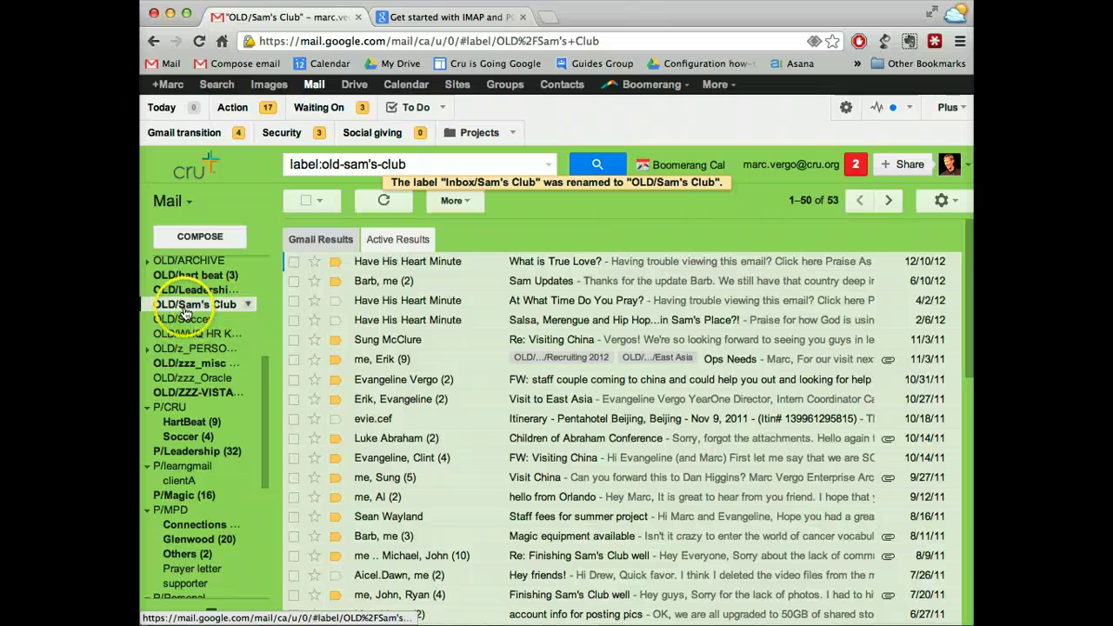
pyautogui.moveTo(184, 313); pyautogui.dragTo(181, 349)
pyautogui.click(181, 349)
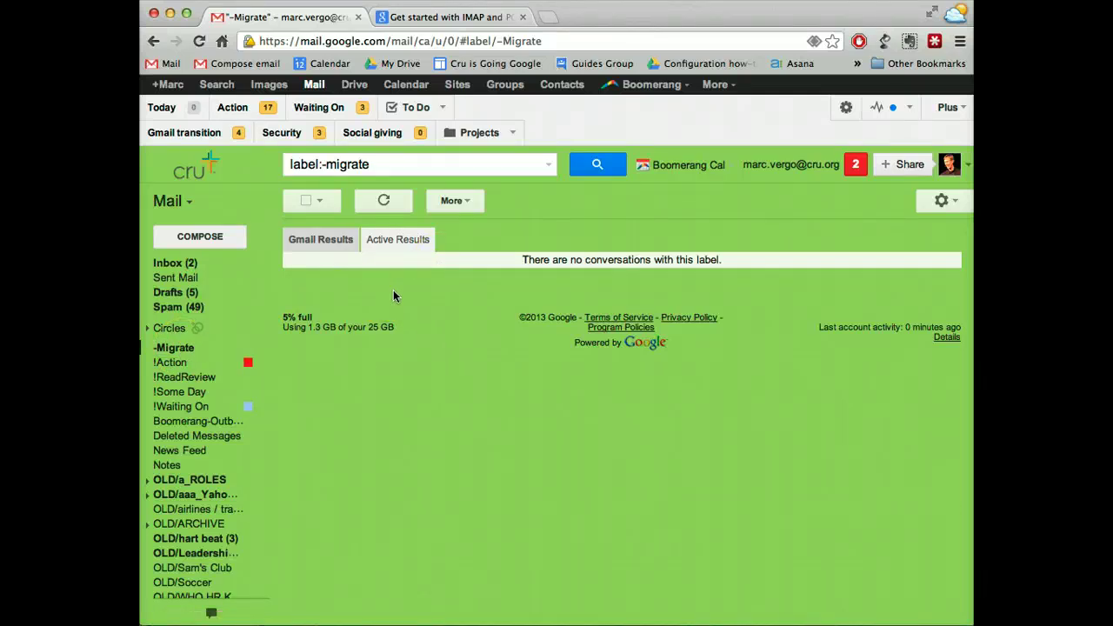
# Back in Apple Mail, check the empty -Migrate folder, then show the Inbox's 238 messages.
pyautogui.press('super+Tab')
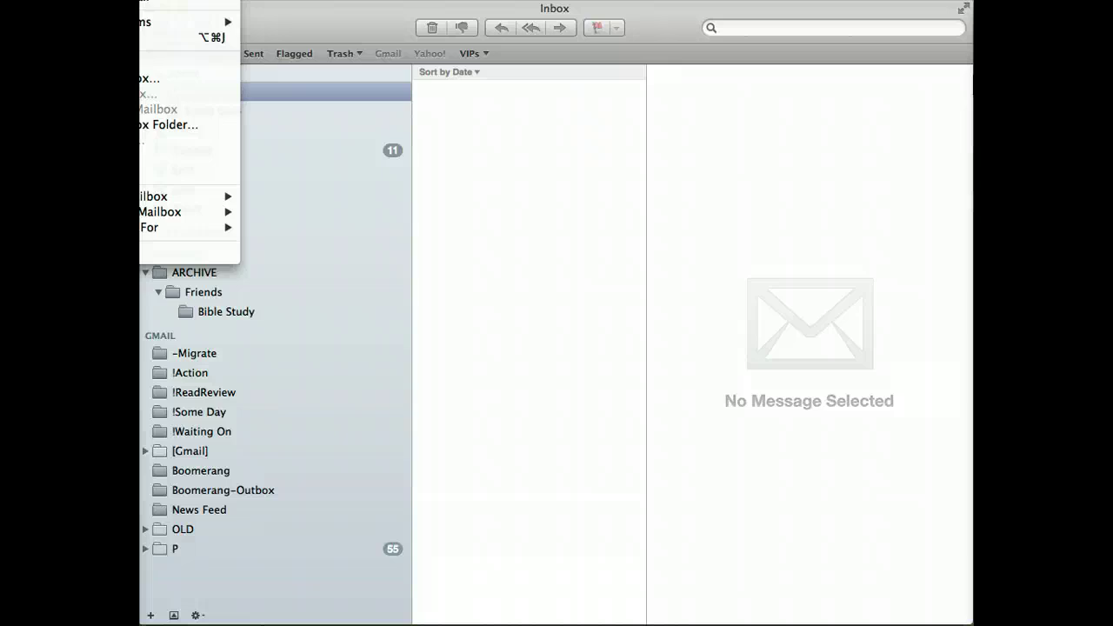
pyautogui.press('Escape')
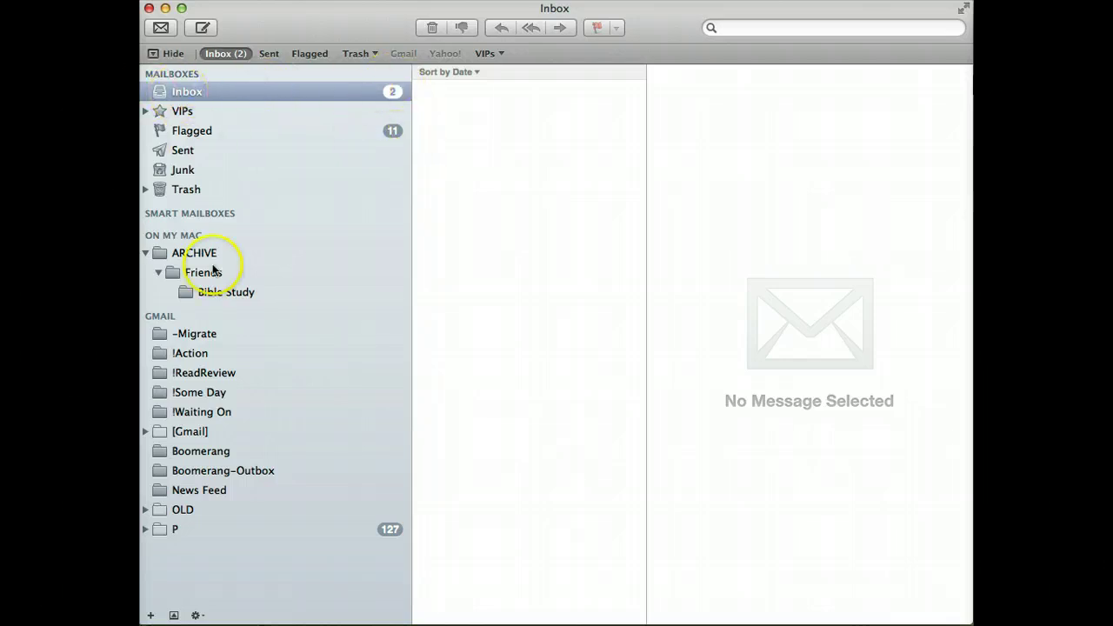
pyautogui.click(200, 333)
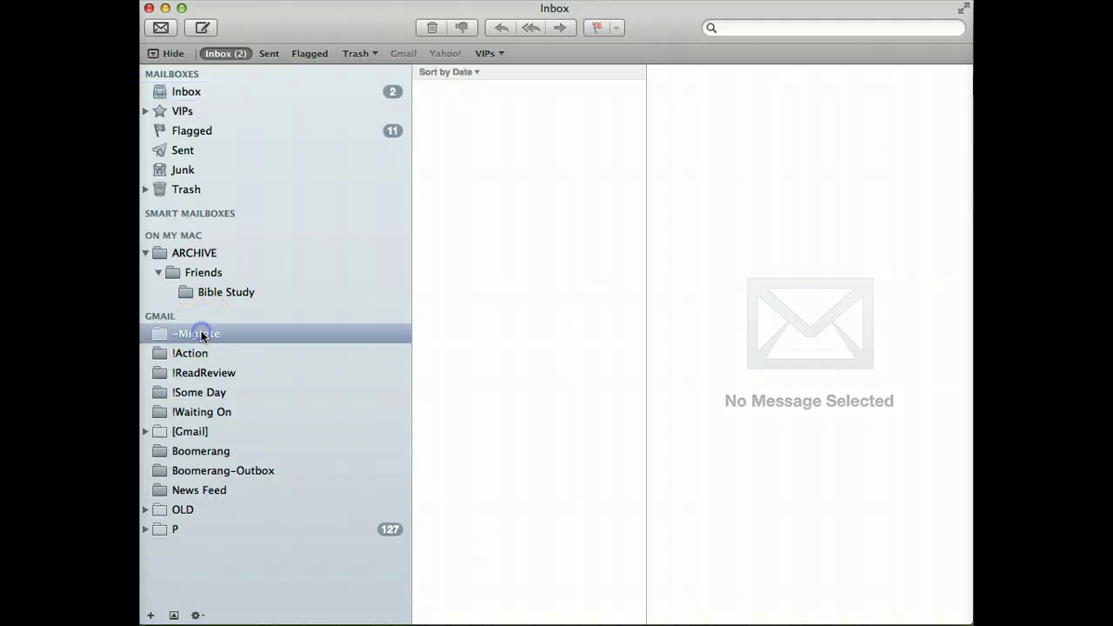
pyautogui.click(198, 93)
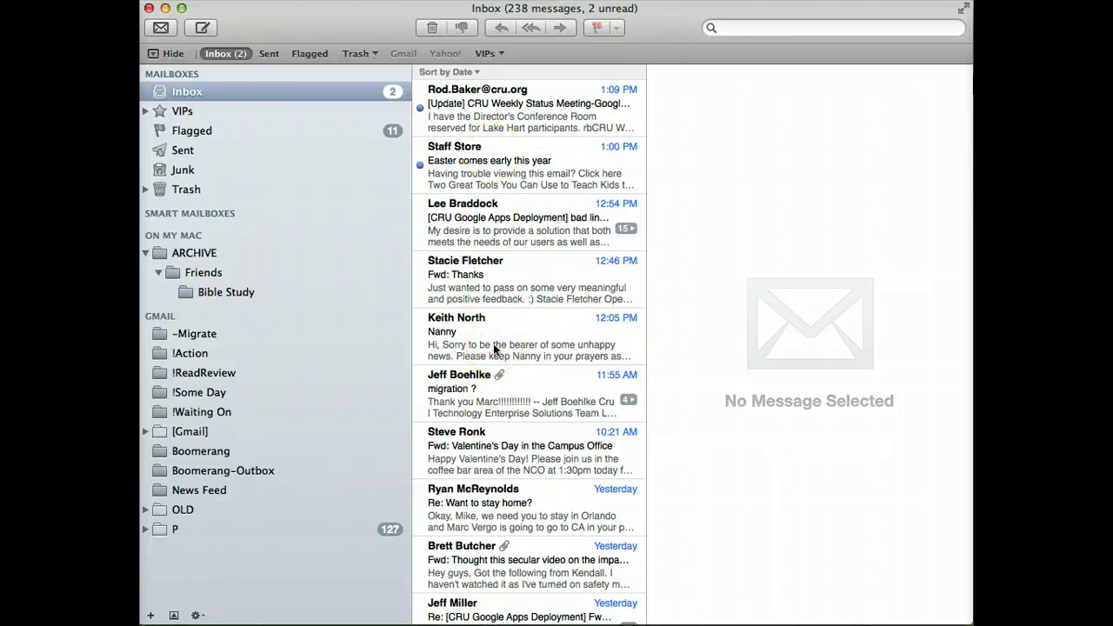
# Drag the 53-message Friends folder from ARCHIVE onto the Gmail -Migrate folder to copy it.
pyautogui.click(192, 254)
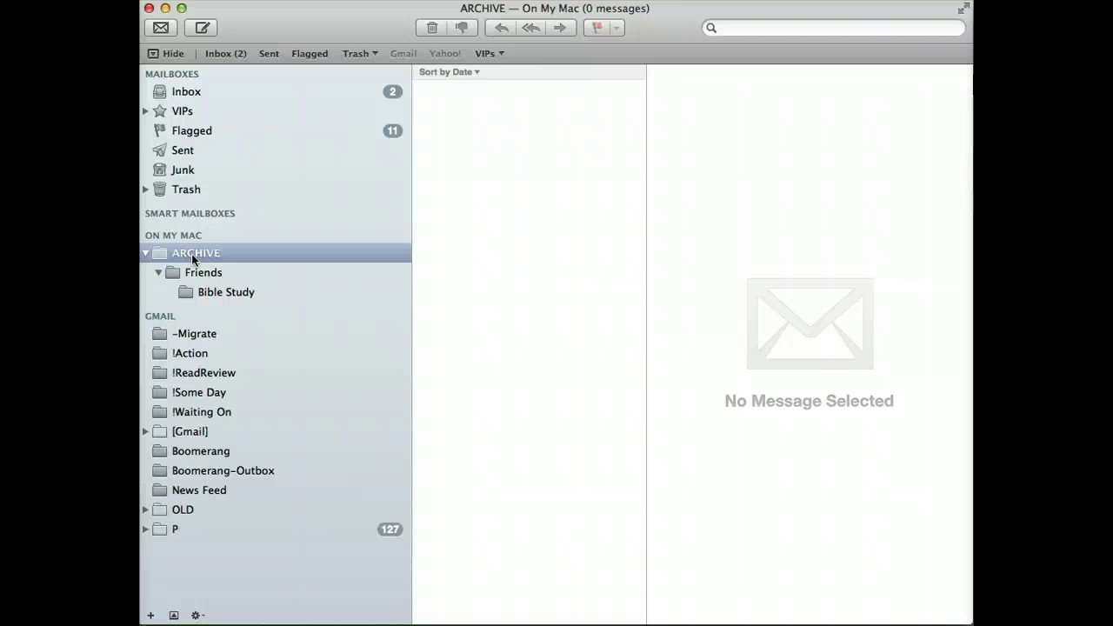
pyautogui.moveTo(192, 254); pyautogui.dragTo(201, 334)
pyautogui.click(200, 336)
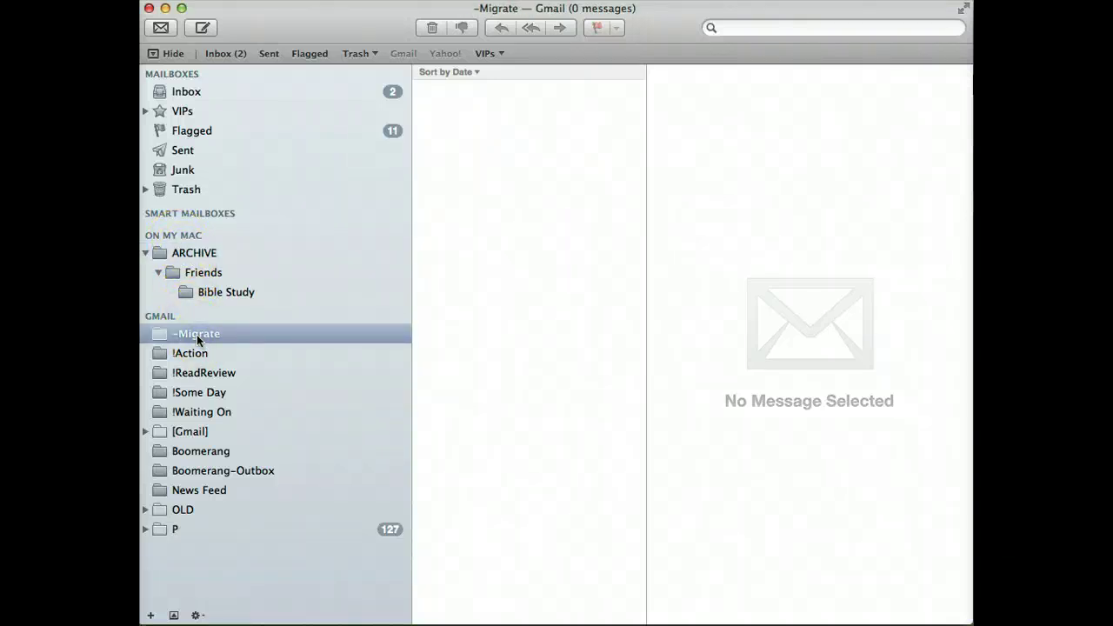
pyautogui.moveTo(168, 335); pyautogui.dragTo(205, 255)
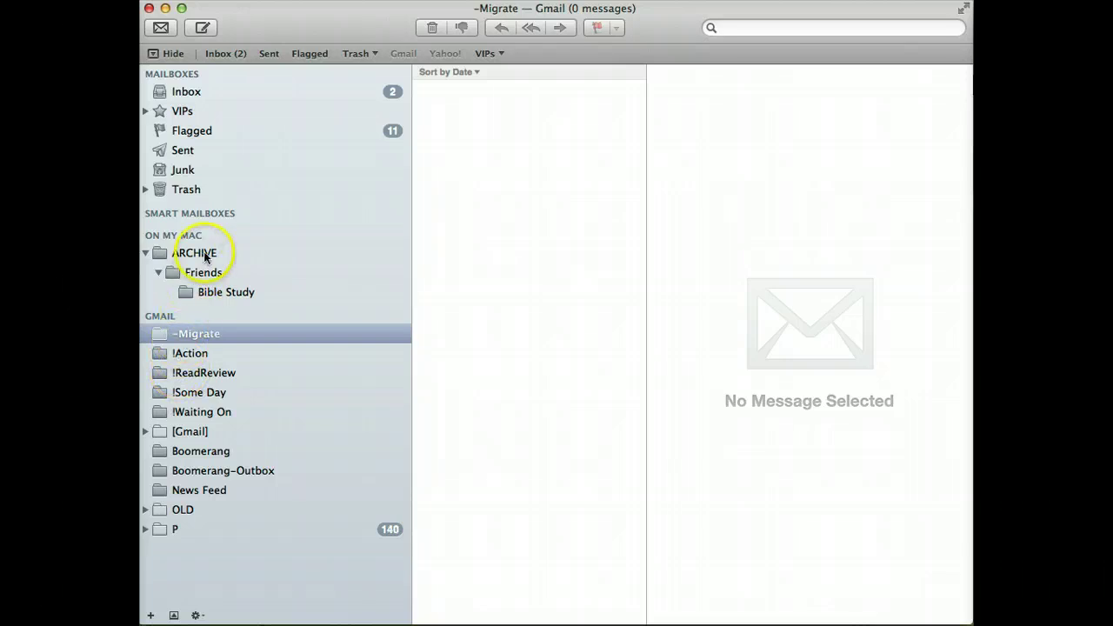
pyautogui.click(205, 255)
pyautogui.click(205, 272)
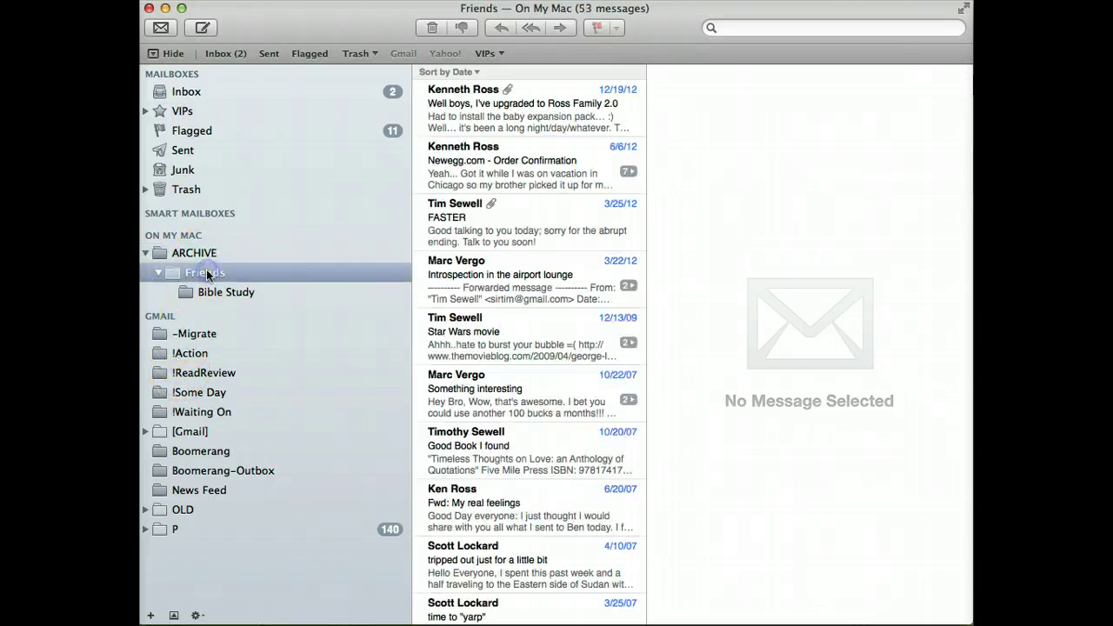
pyautogui.moveTo(207, 275); pyautogui.dragTo(200, 334)
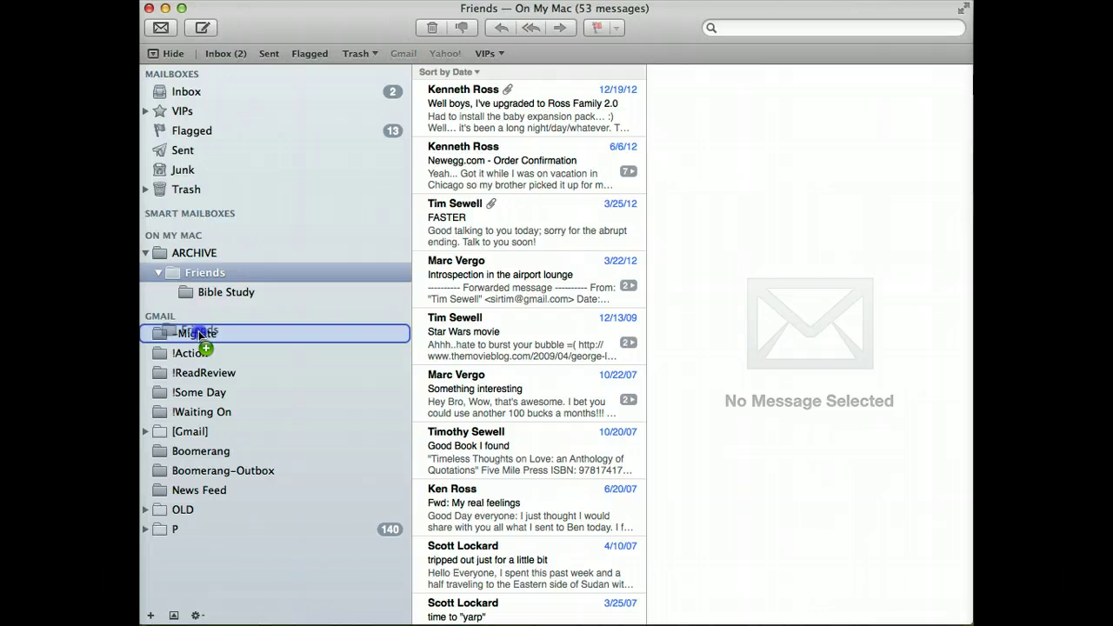
pyautogui.moveTo(199, 334); pyautogui.dragTo(200, 334)
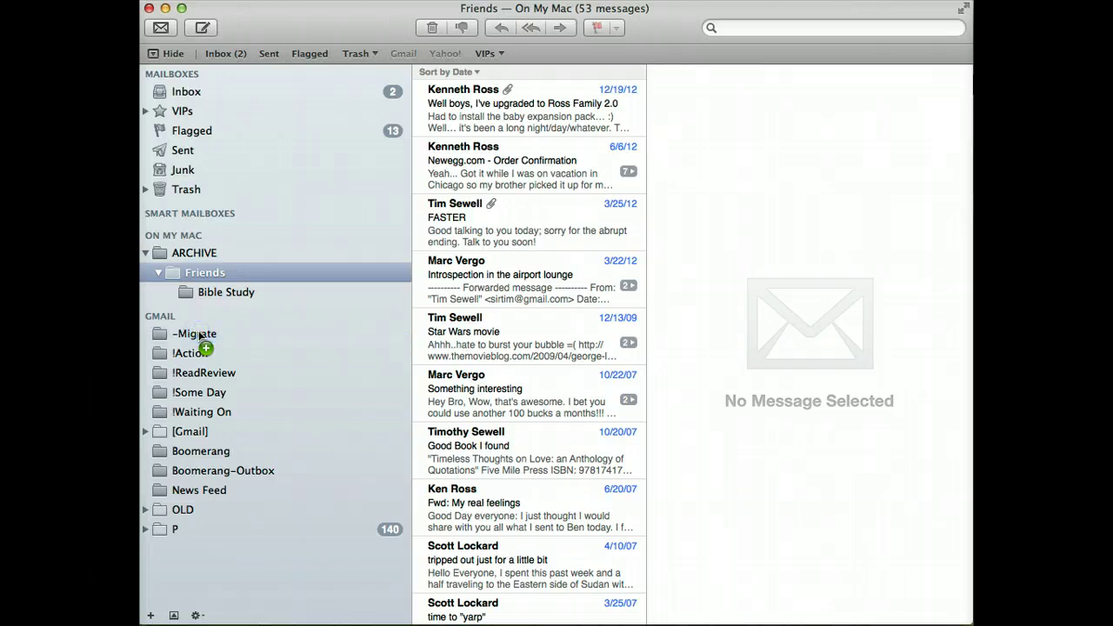
pyautogui.click(173, 616)
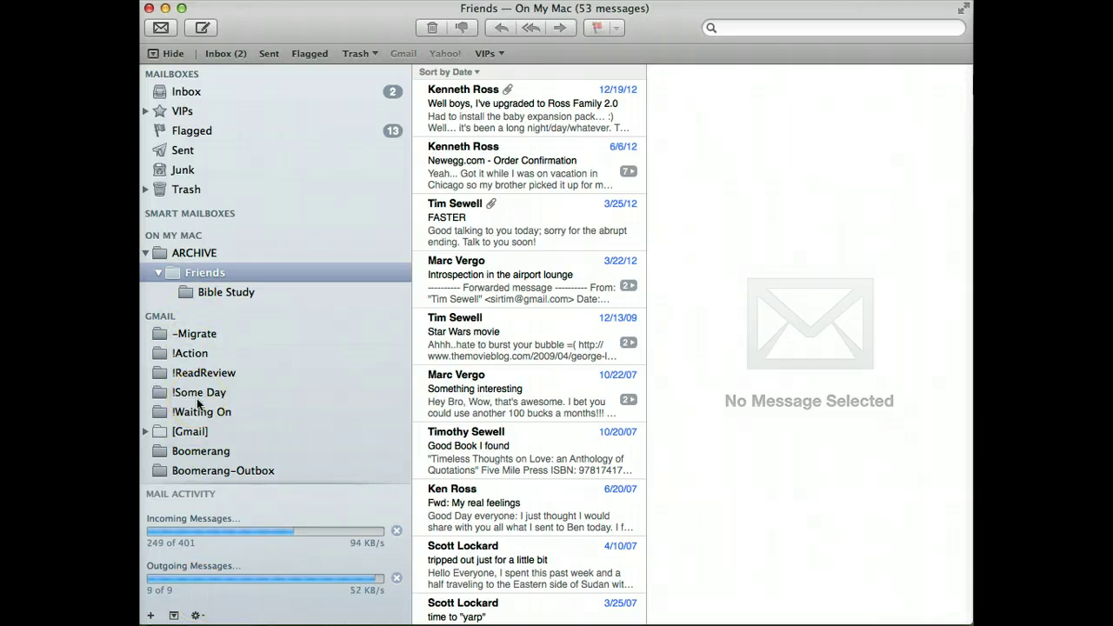
pyautogui.click(173, 615)
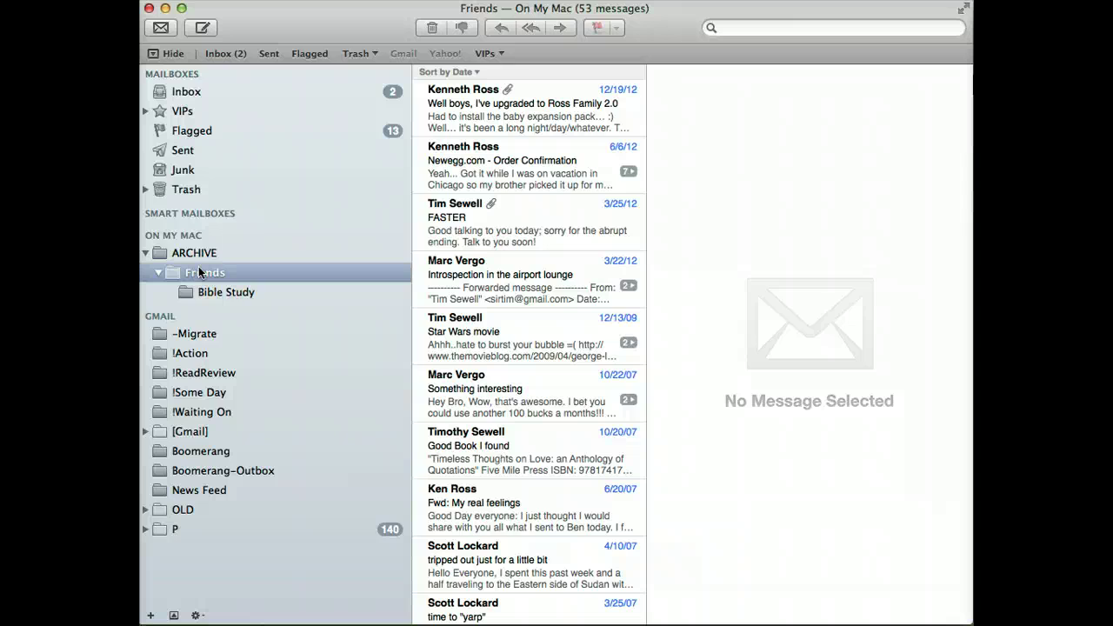
# Dismiss the Mailbox menu in Mail and switch to the empty -Migrate label in Gmail.
pyautogui.moveTo(202, 296); pyautogui.dragTo(130, 294)
pyautogui.press('Escape')
pyautogui.click(144, 1)
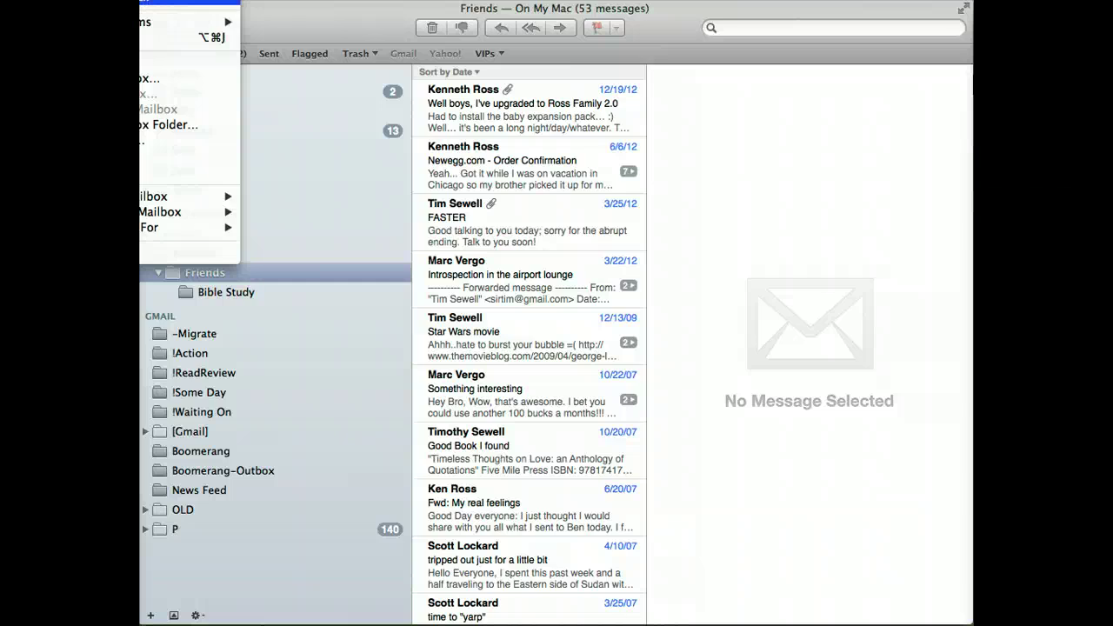
pyautogui.press('Escape')
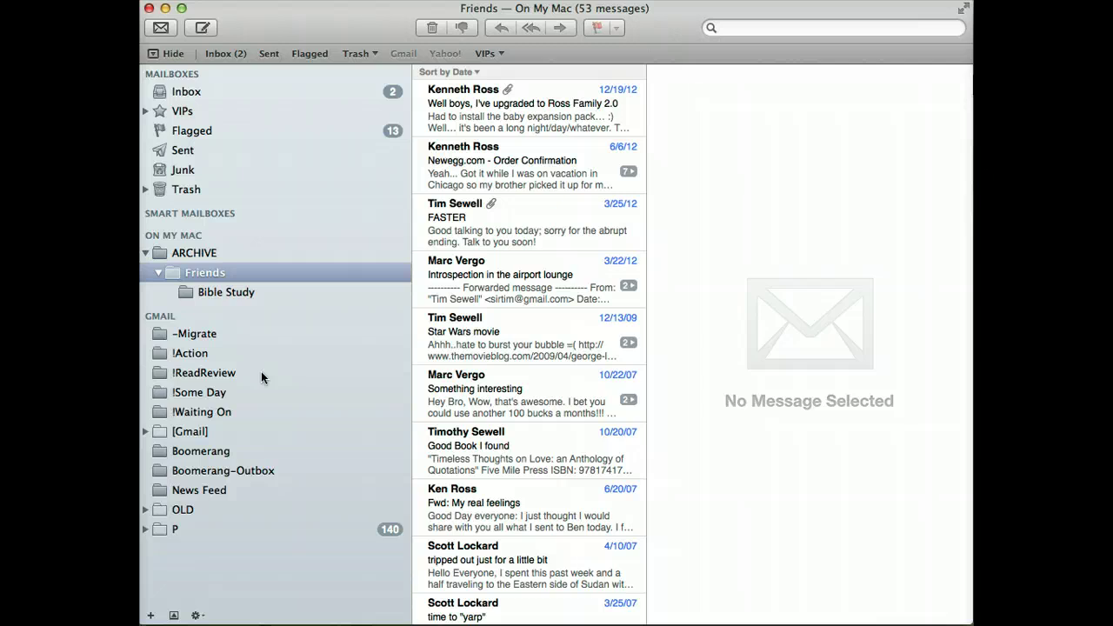
pyautogui.press('super+Tab')
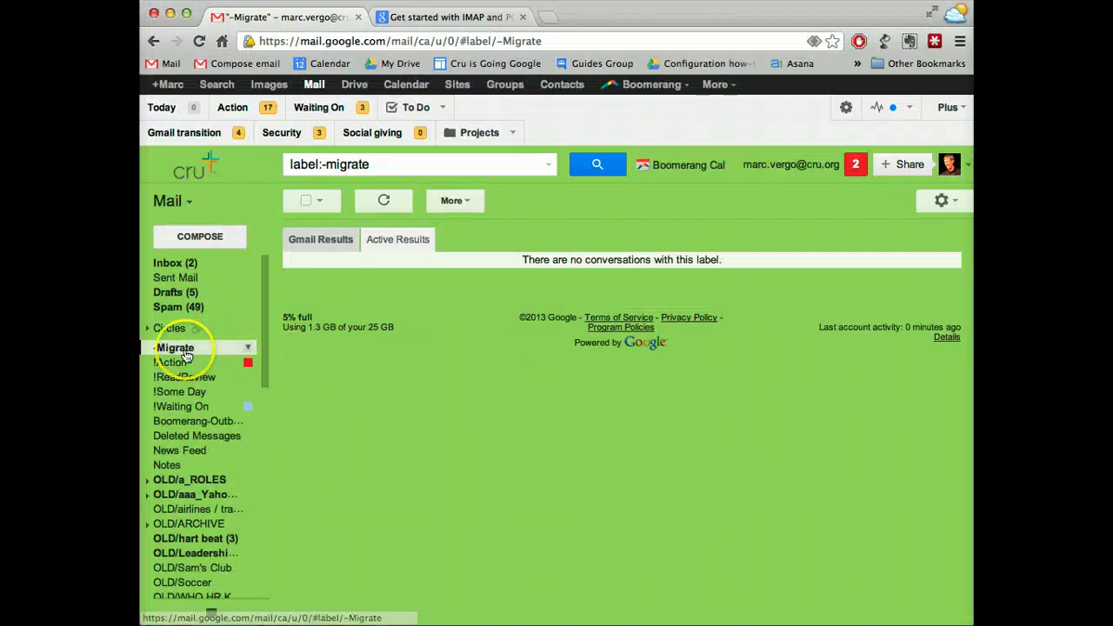
# Review the 11 conversations in -Migrate/Friends and 4 in Bible Study, then return to Mail.
pyautogui.click(172, 350)
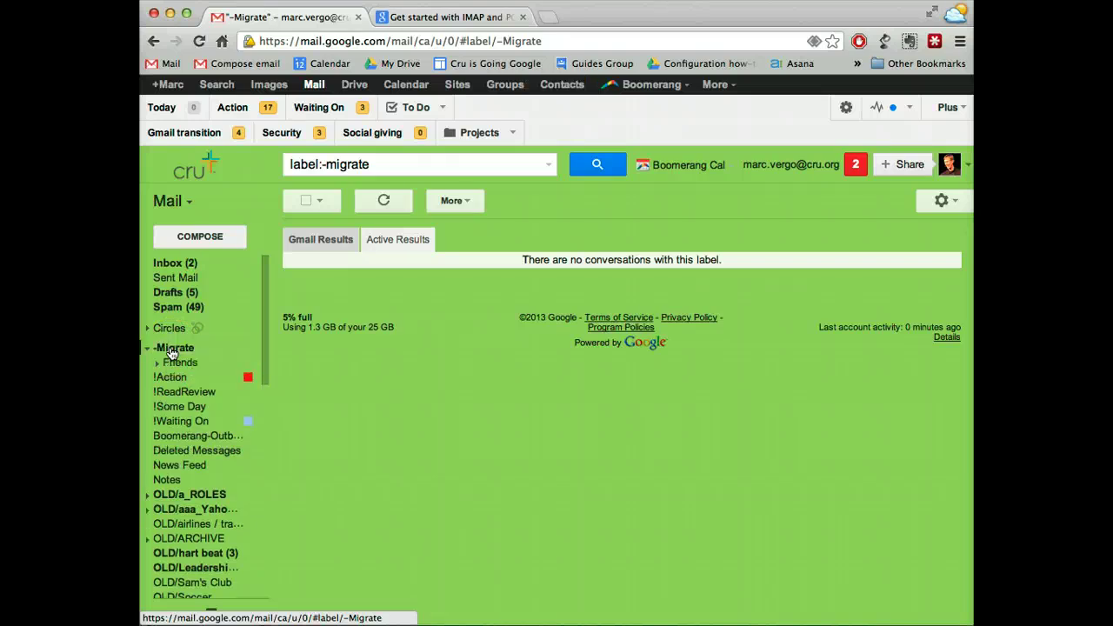
pyautogui.click(164, 348)
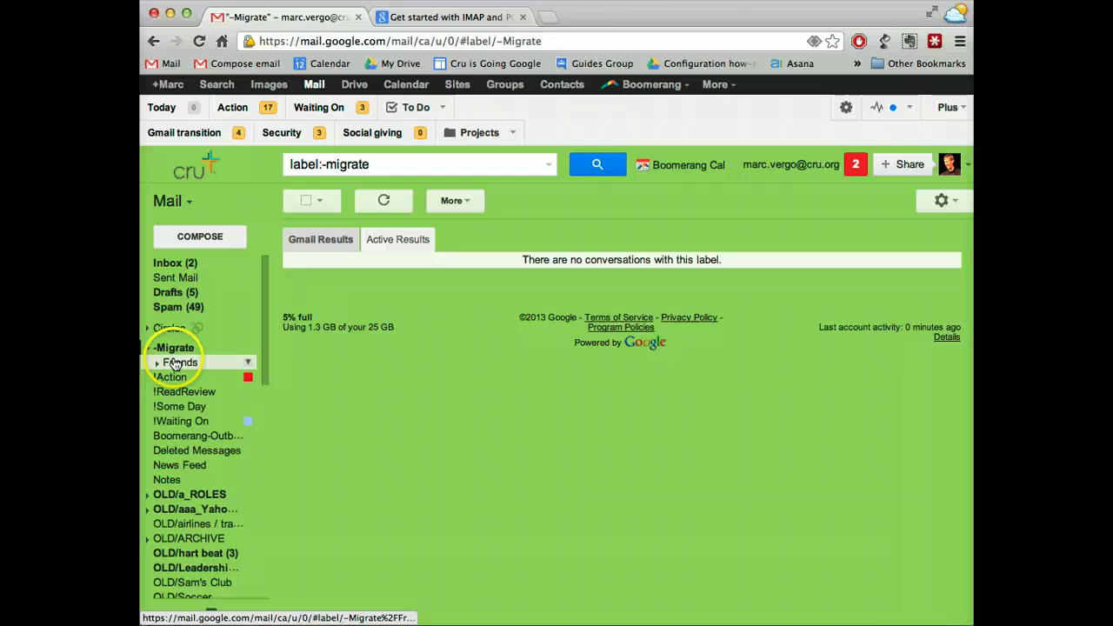
pyautogui.click(159, 364)
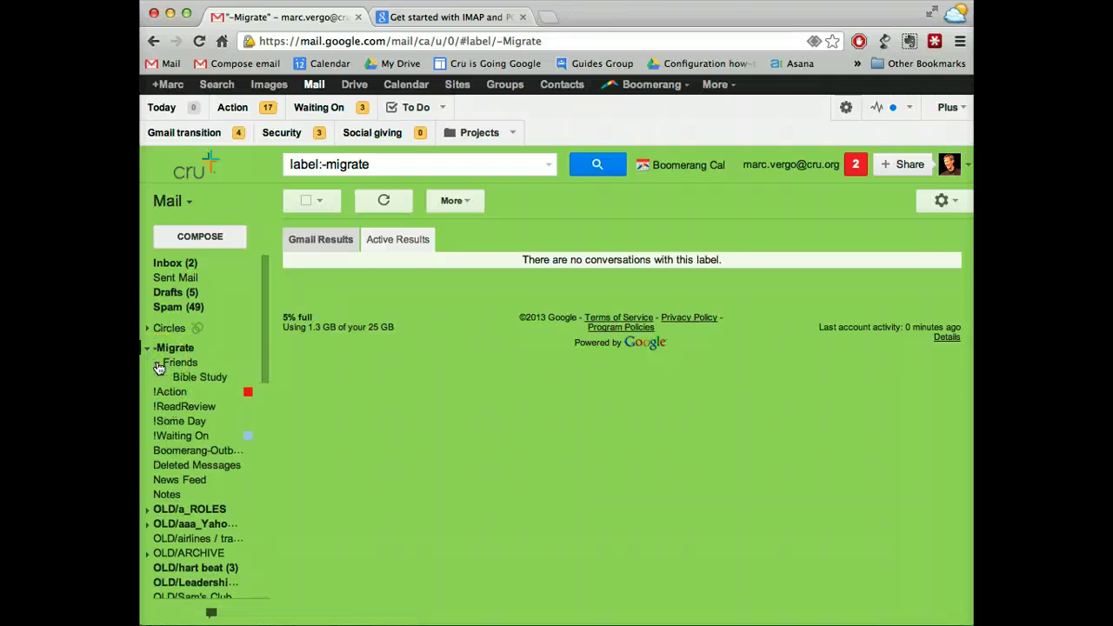
pyautogui.click(209, 383)
pyautogui.click(180, 363)
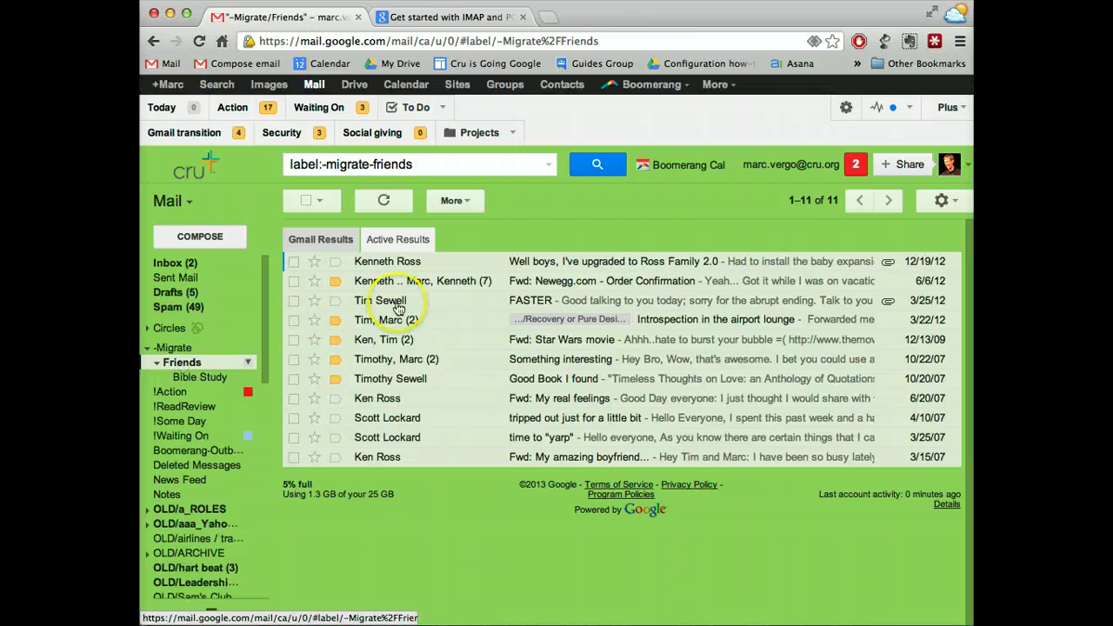
pyautogui.click(432, 380)
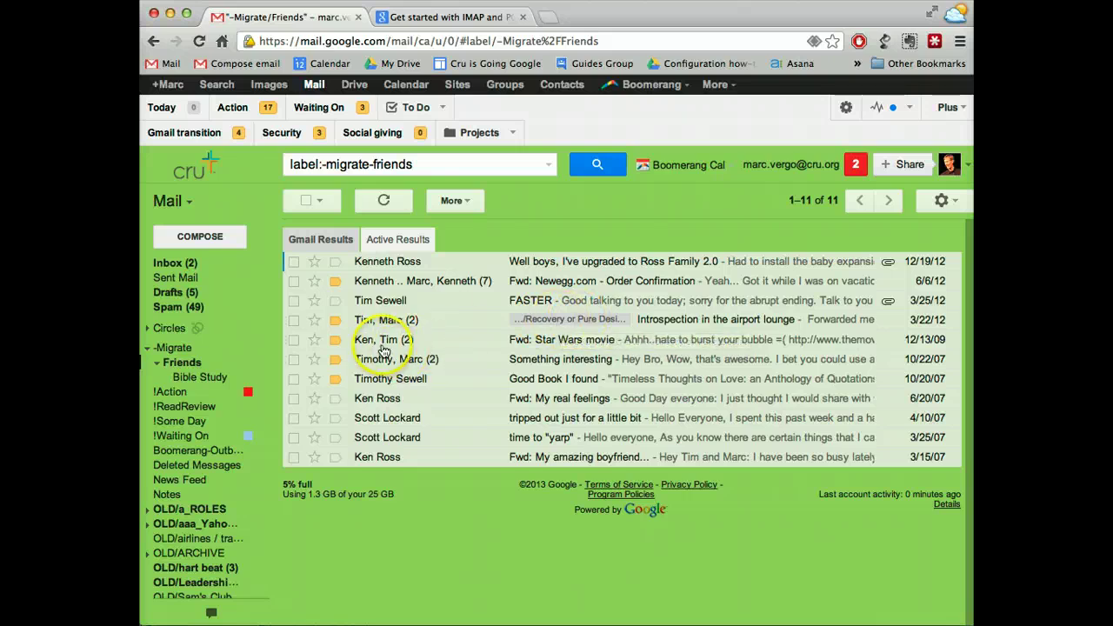
pyautogui.click(184, 369)
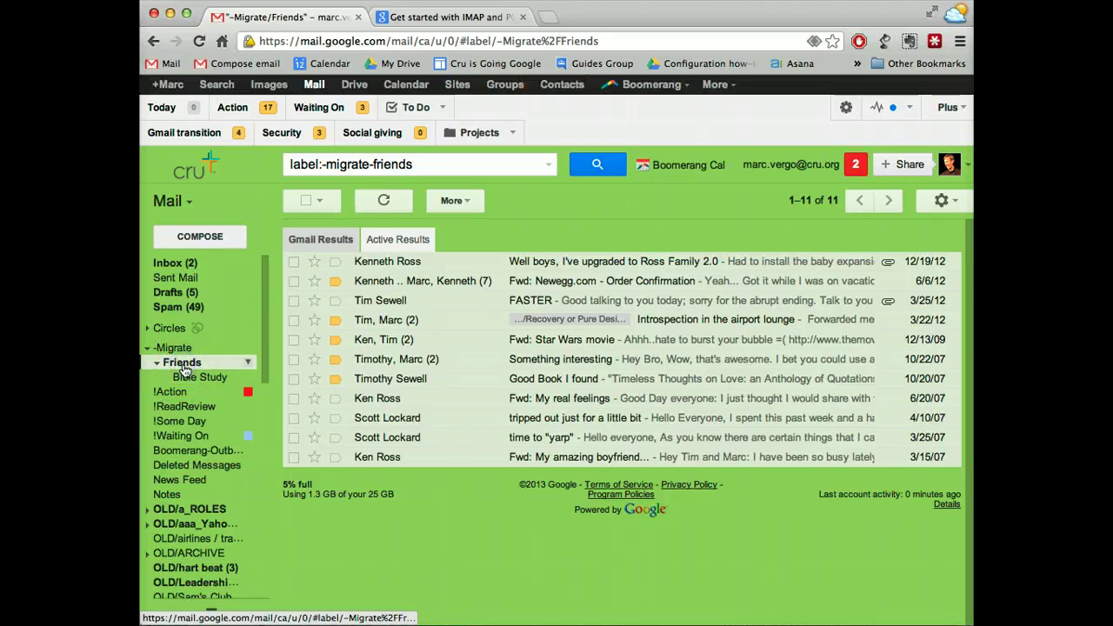
pyautogui.click(189, 379)
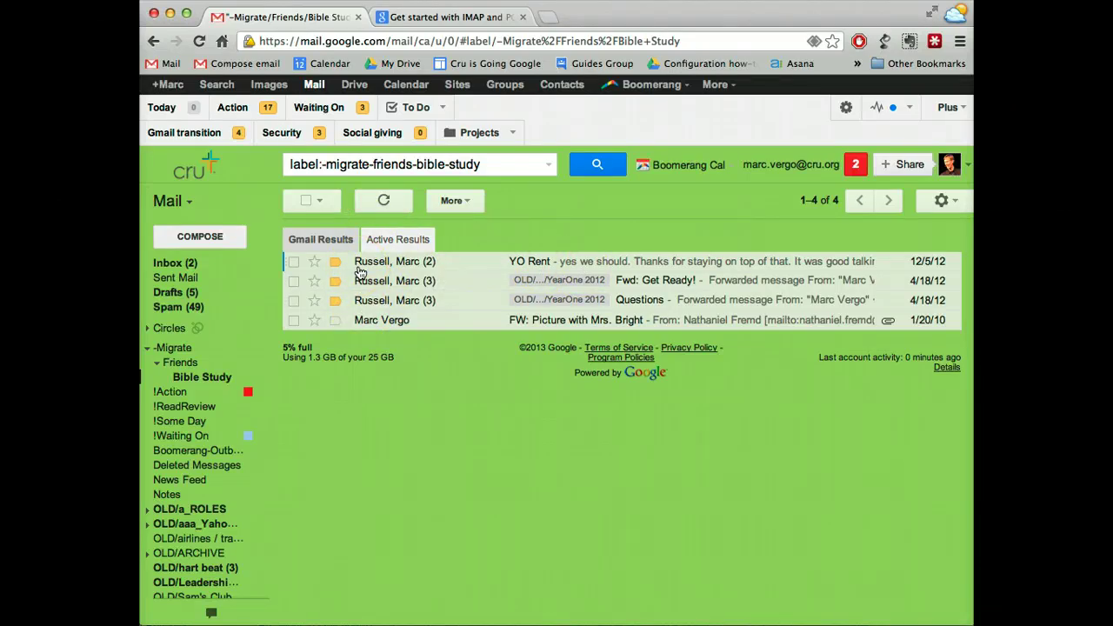
pyautogui.press('super+Tab')
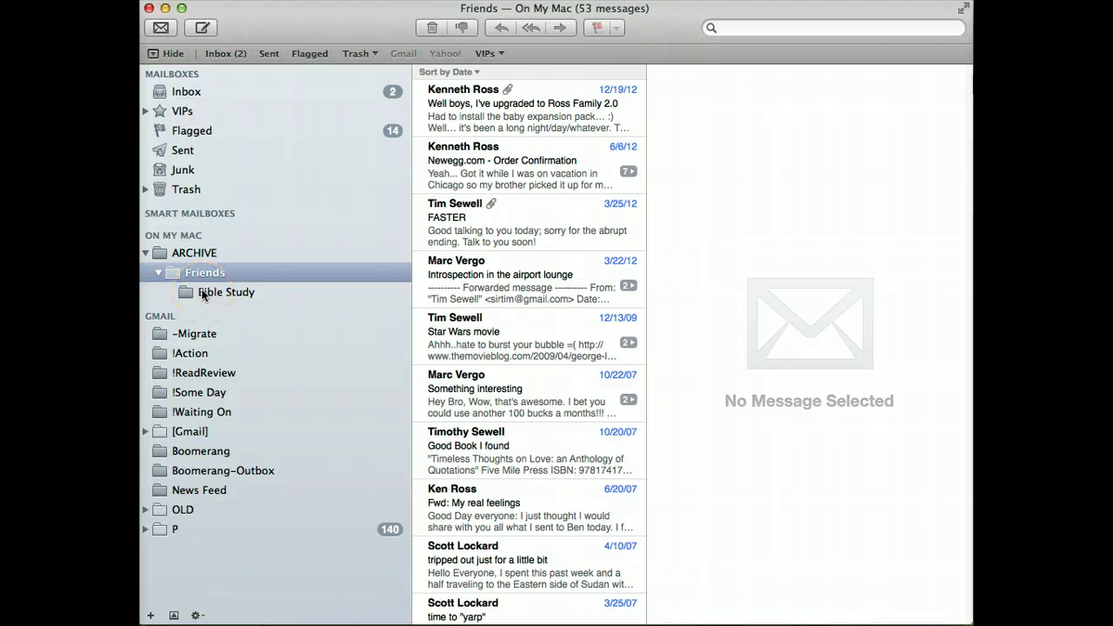
# Check the still-empty -Migrate mailbox under GMAIL in Mail, then return to Gmail in Chrome.
pyautogui.click(174, 0)
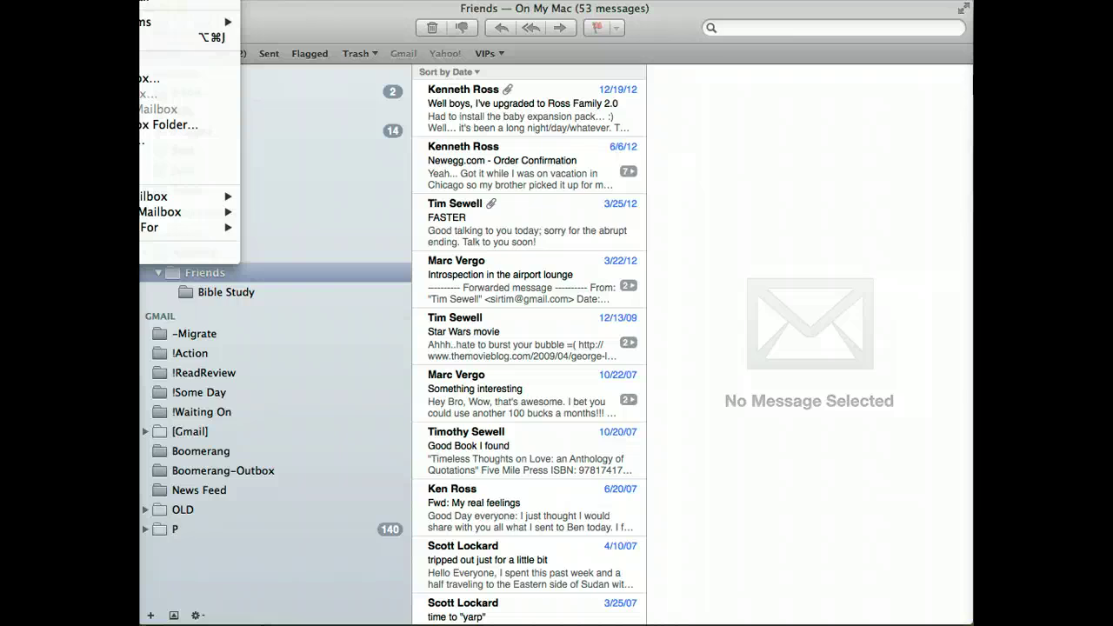
pyautogui.press('Escape')
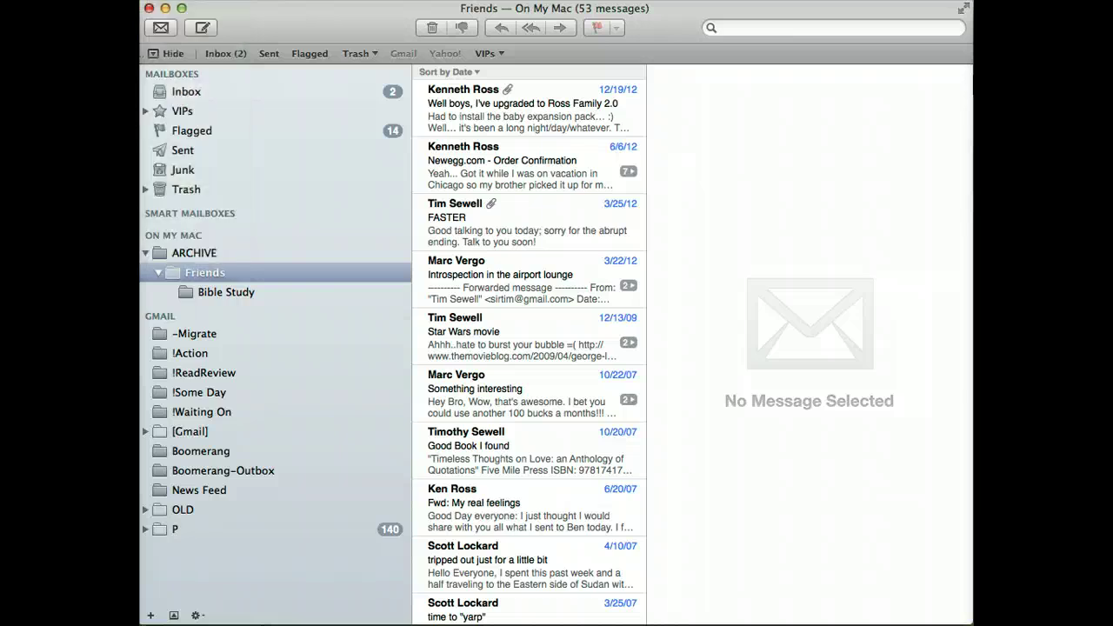
pyautogui.click(209, 335)
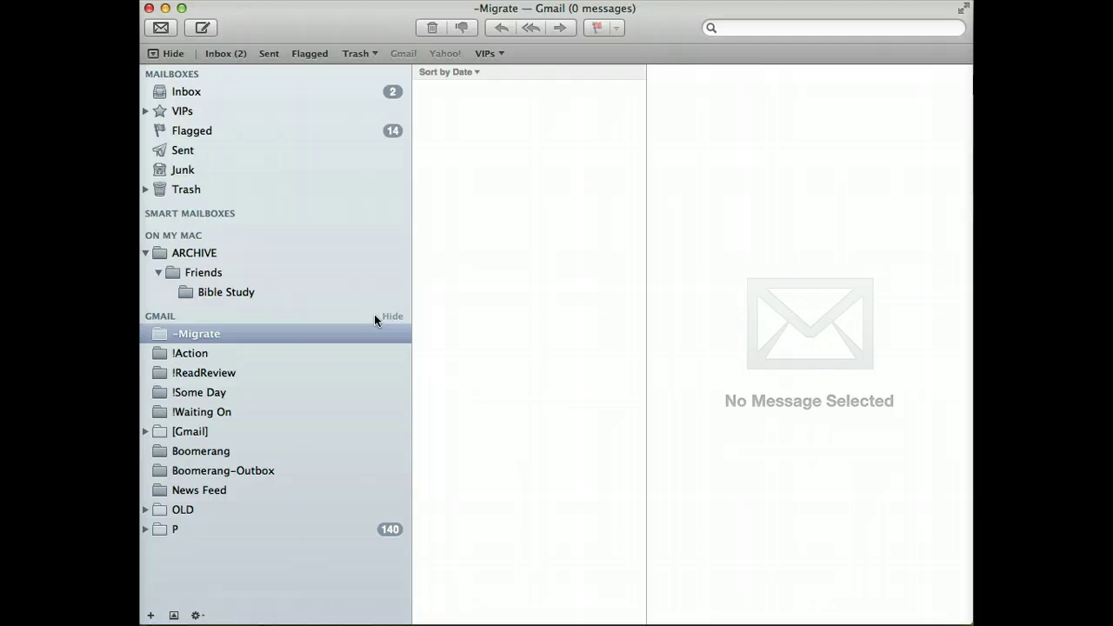
pyautogui.press('super+Tab')
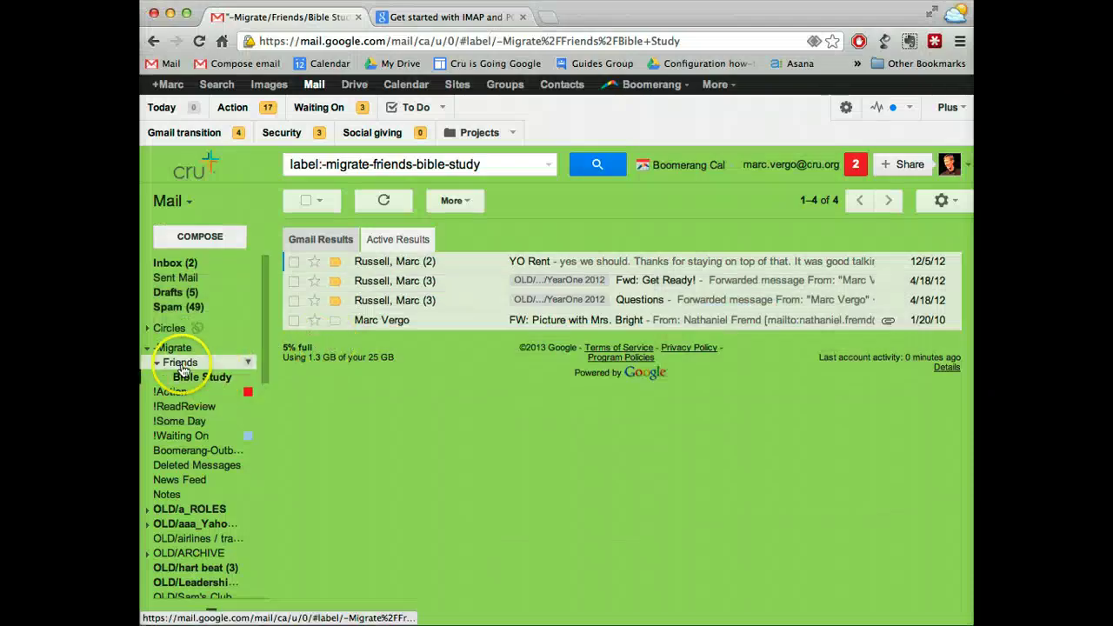
# Rename the -Migrate label to Migrate, carrying its Friends and Bible Study sublabels along.
pyautogui.click(171, 349)
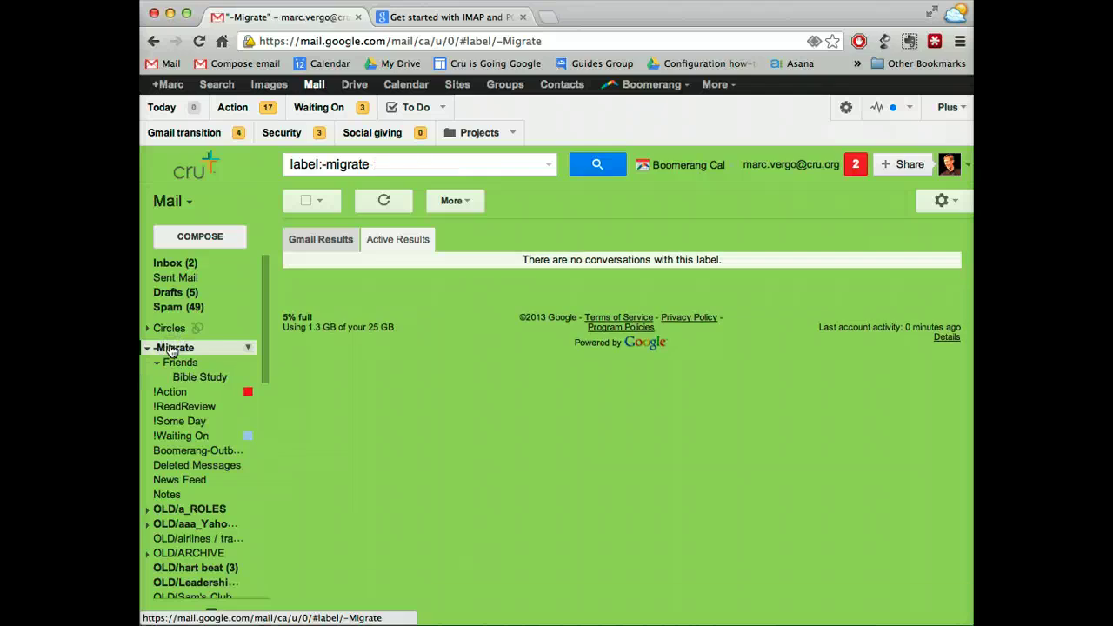
pyautogui.click(248, 347)
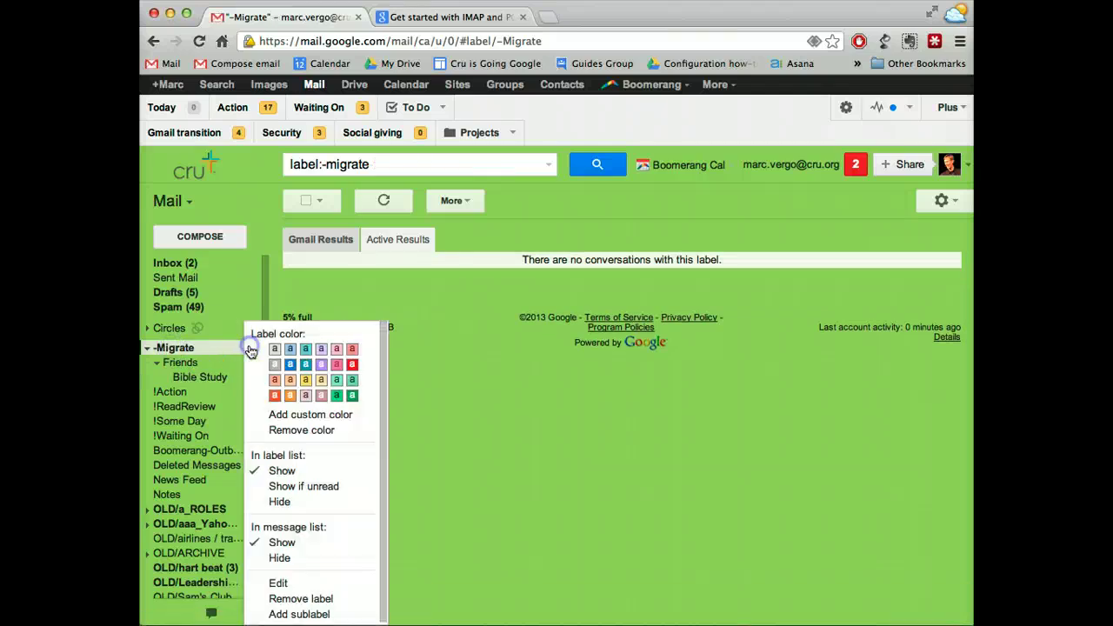
pyautogui.click(335, 605)
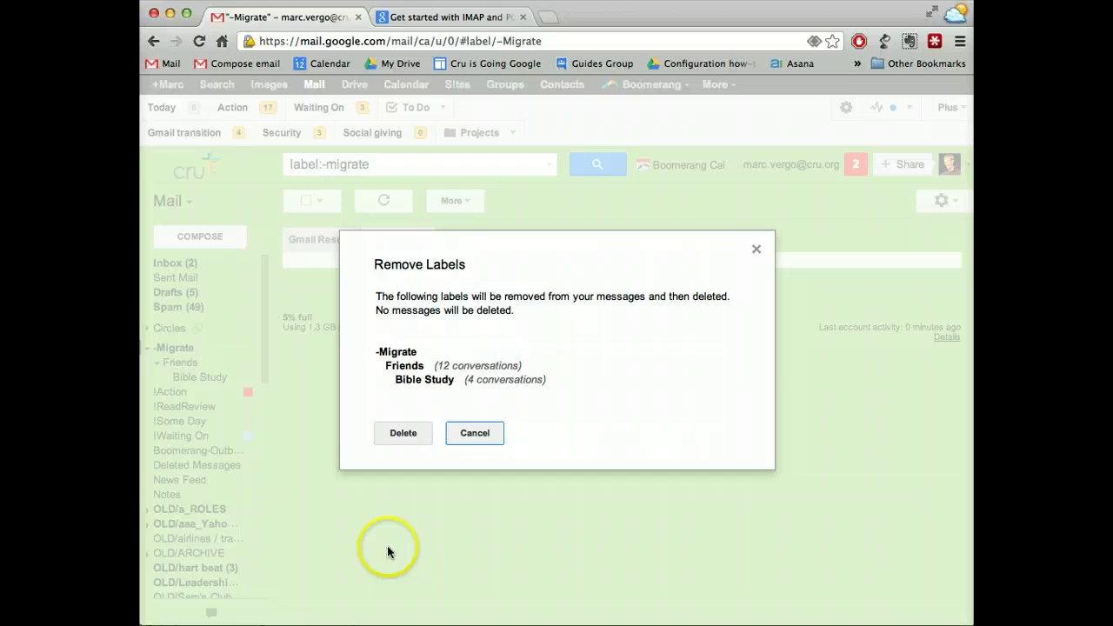
pyautogui.click(467, 435)
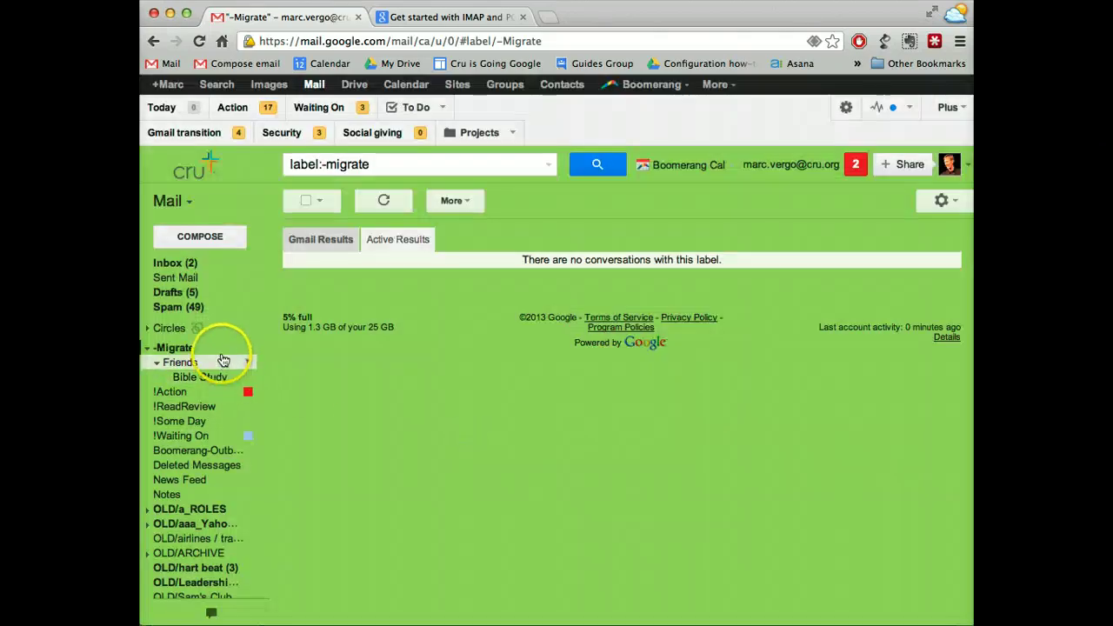
pyautogui.click(248, 348)
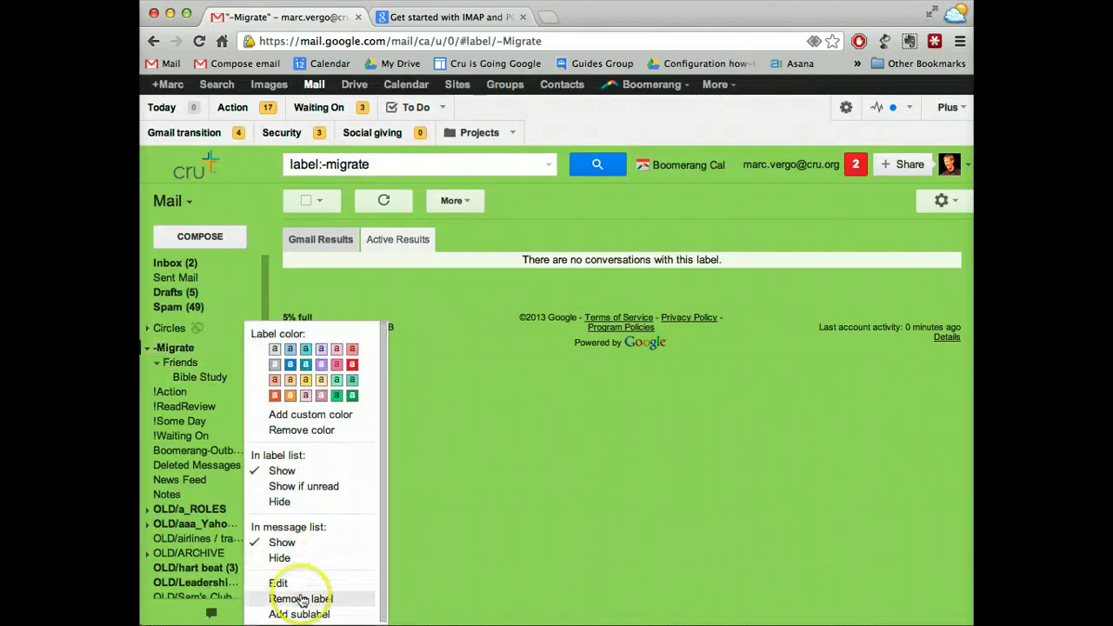
pyautogui.click(285, 585)
pyautogui.click(374, 339)
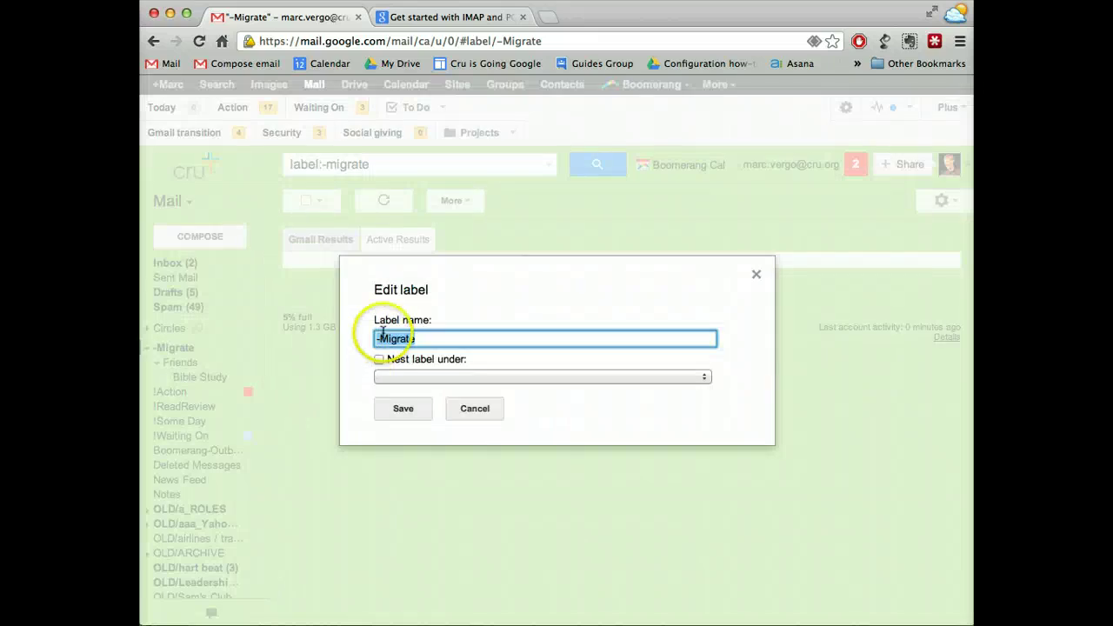
pyautogui.click(403, 409)
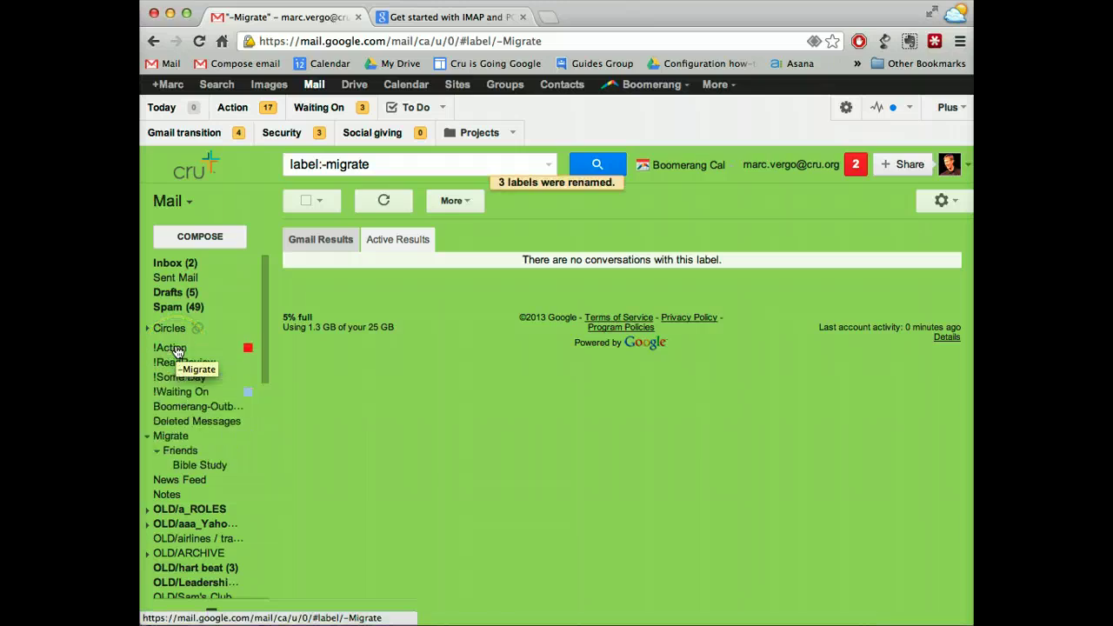
pyautogui.moveTo(177, 351); pyautogui.dragTo(199, 466)
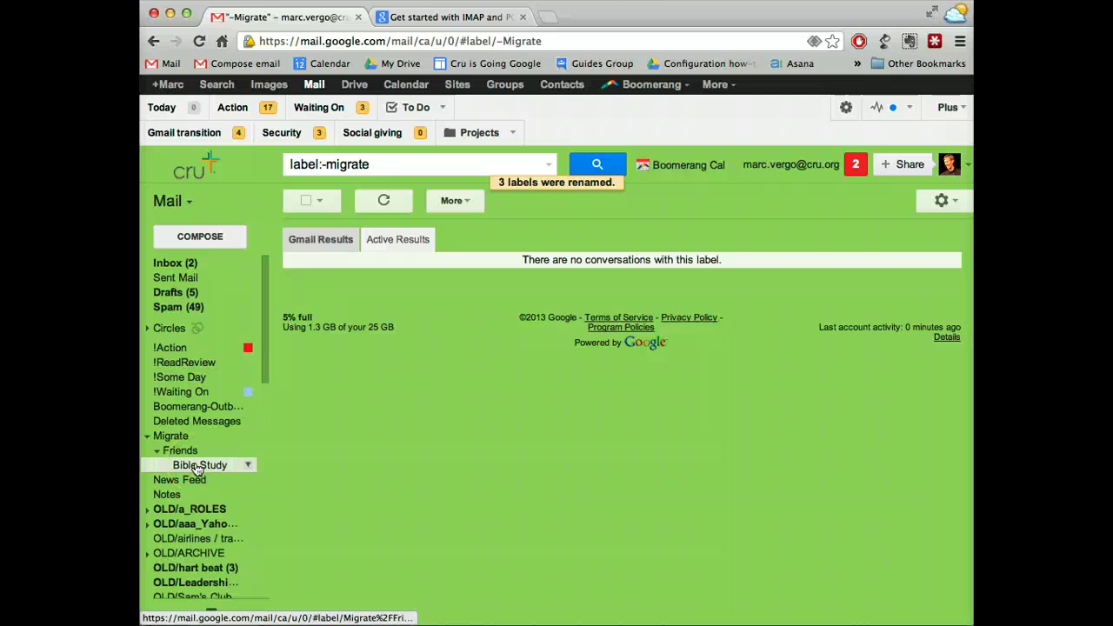
# Back in Mail, expand Migrate and Friends under Gmail to reveal Bible Study.
pyautogui.press('super+Tab')
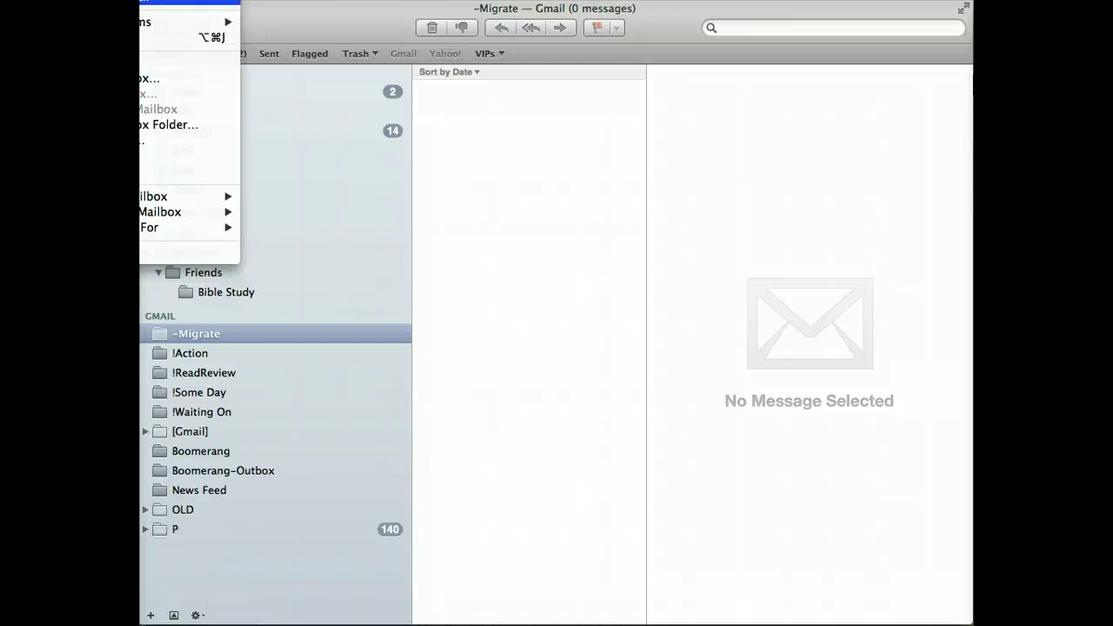
pyautogui.click(369, 248)
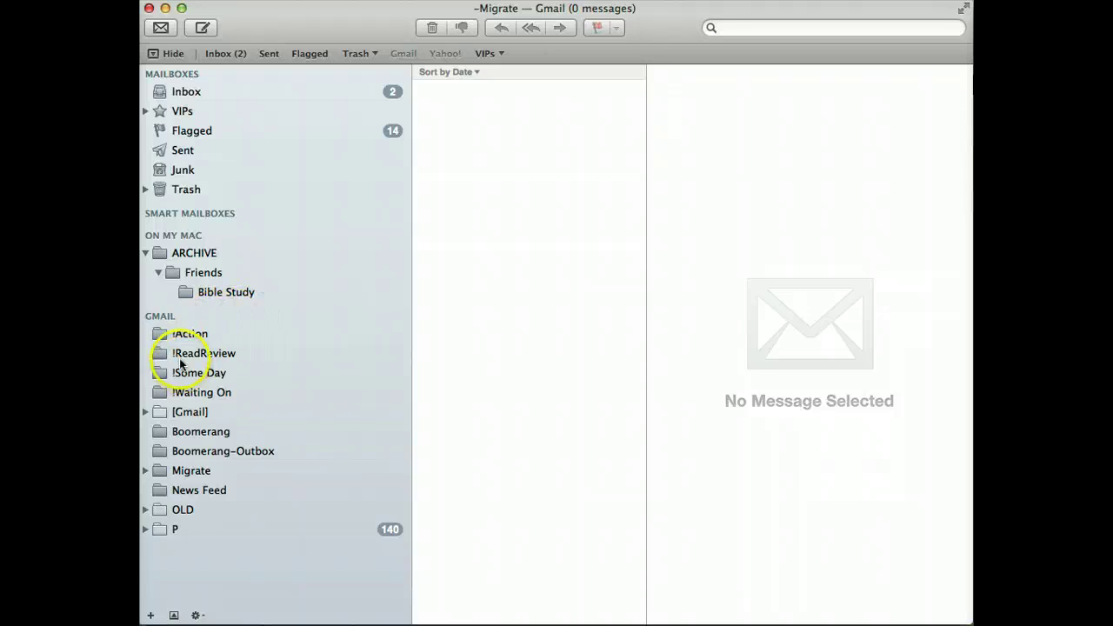
pyautogui.click(145, 470)
pyautogui.click(159, 491)
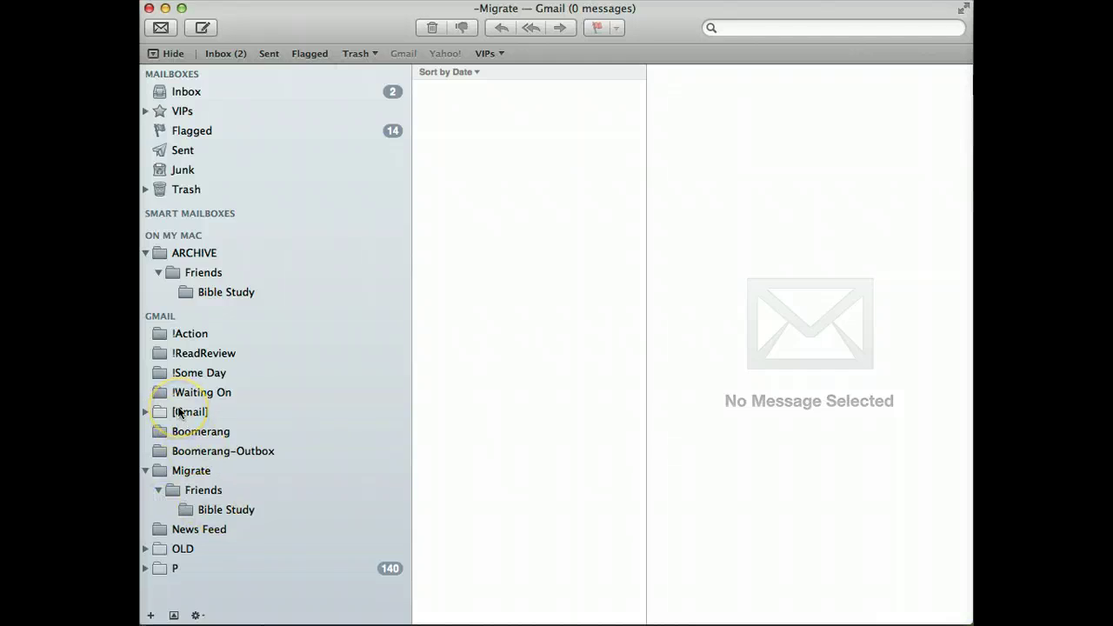
# Open the Friends, Bible Study and Migrate mailboxes in turn to check their contents.
pyautogui.click(201, 491)
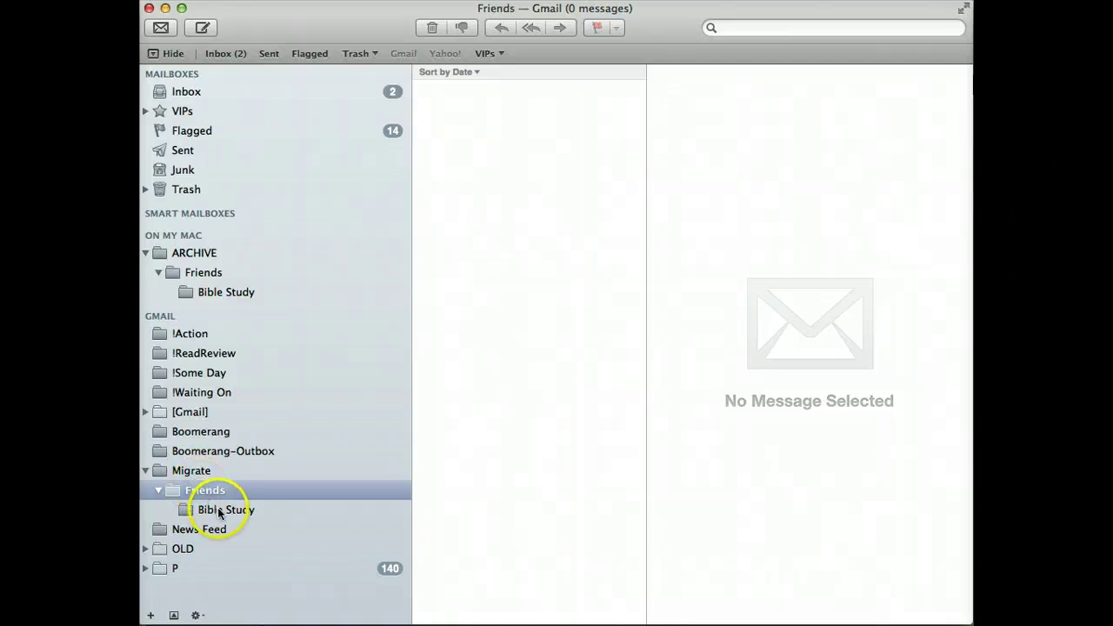
pyautogui.click(219, 512)
pyautogui.click(192, 470)
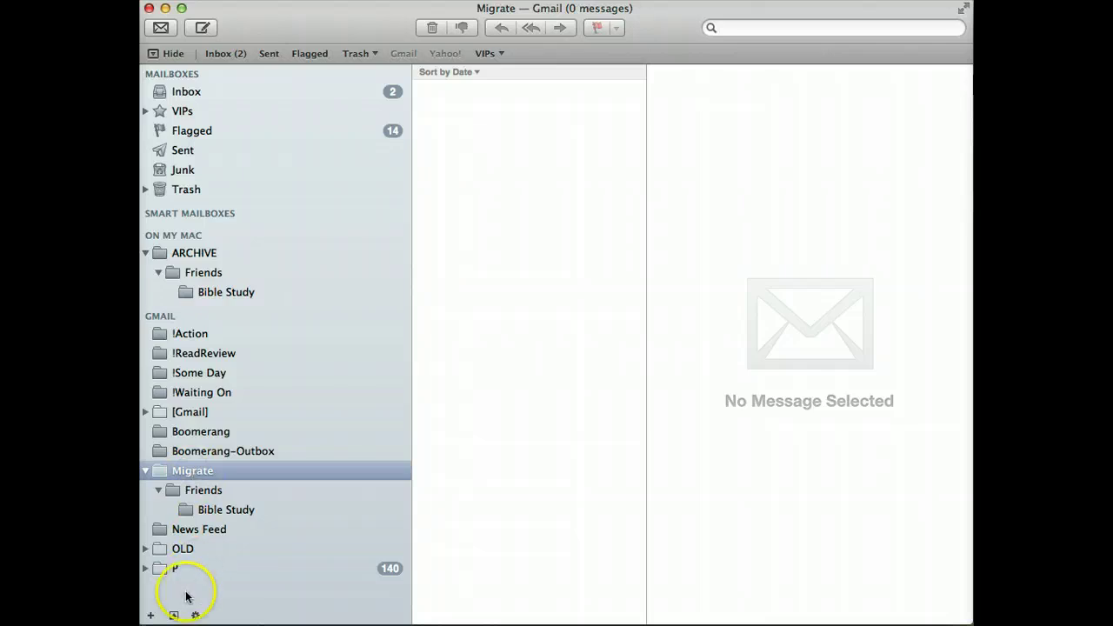
# Check the sync activity, then browse Friends, Bible Study and Migrate under Gmail for synced messages.
pyautogui.click(174, 616)
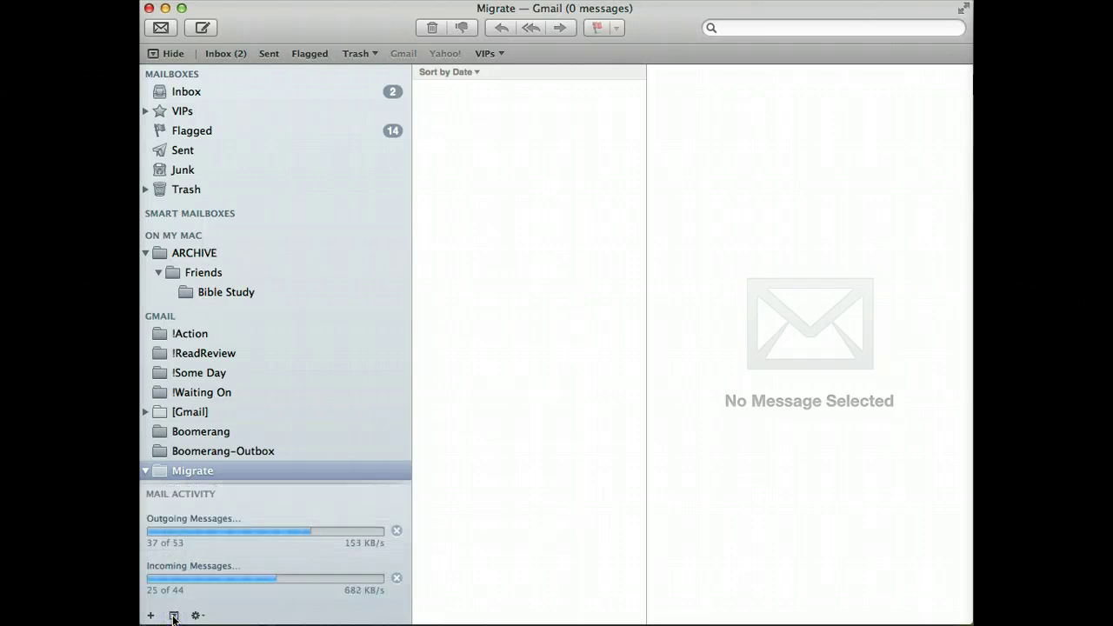
pyautogui.click(173, 616)
pyautogui.moveTo(174, 490); pyautogui.dragTo(205, 492)
pyautogui.click(206, 492)
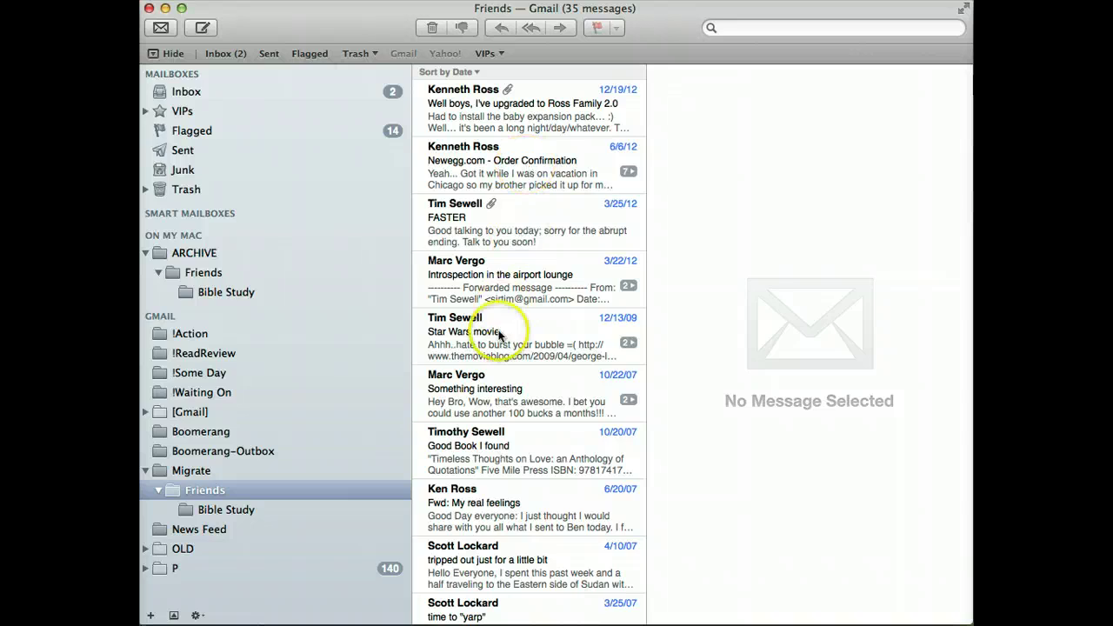
pyautogui.click(233, 509)
pyautogui.click(208, 490)
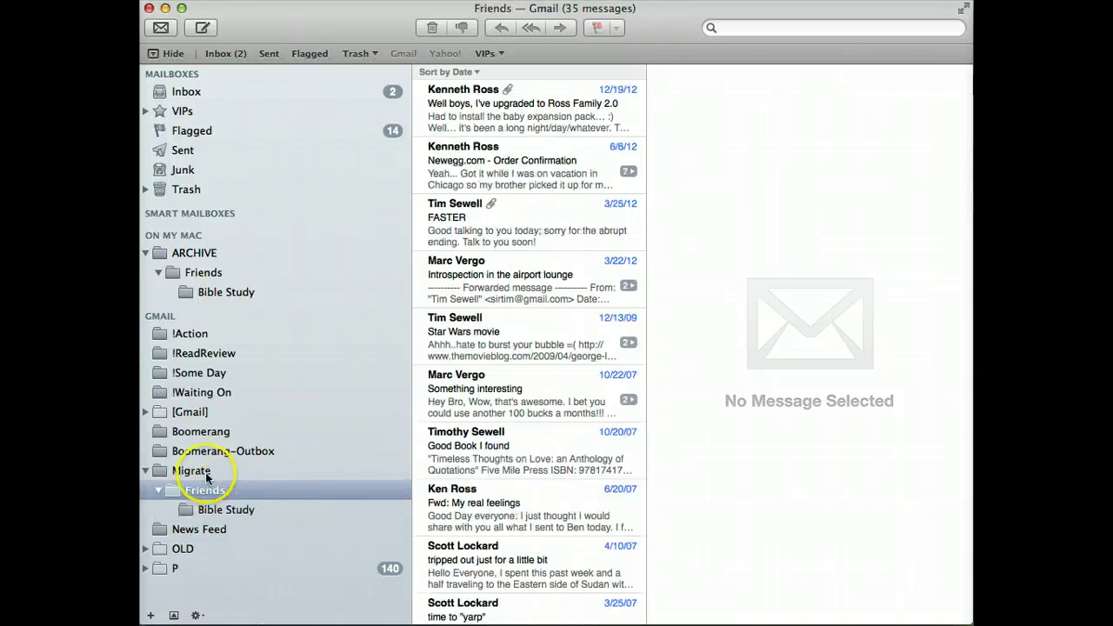
pyautogui.click(200, 472)
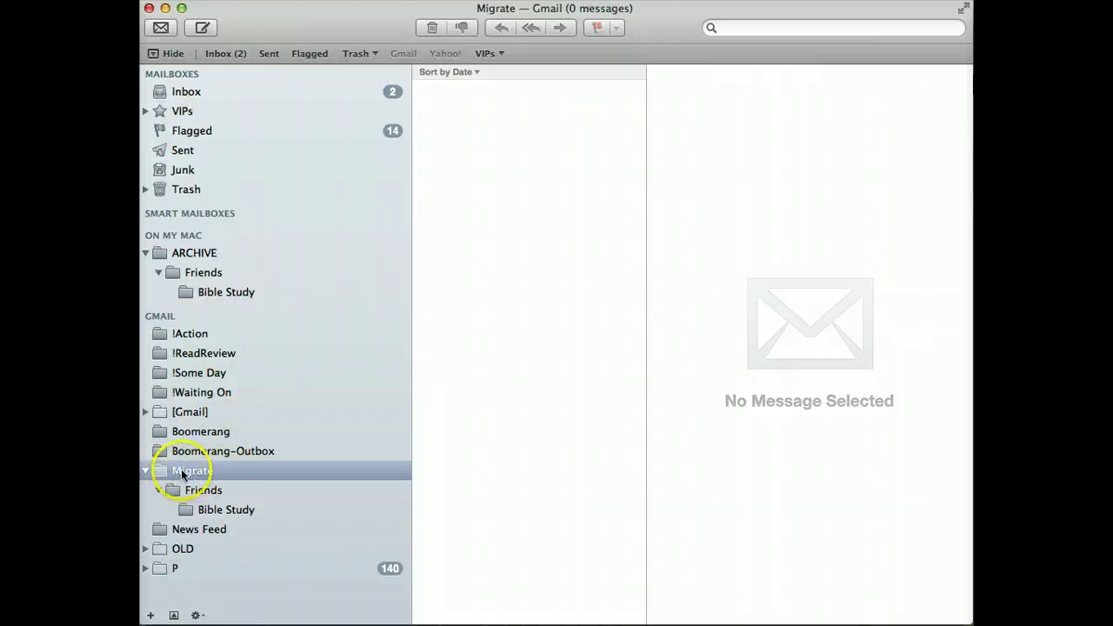
pyautogui.moveTo(181, 469); pyautogui.dragTo(254, 493)
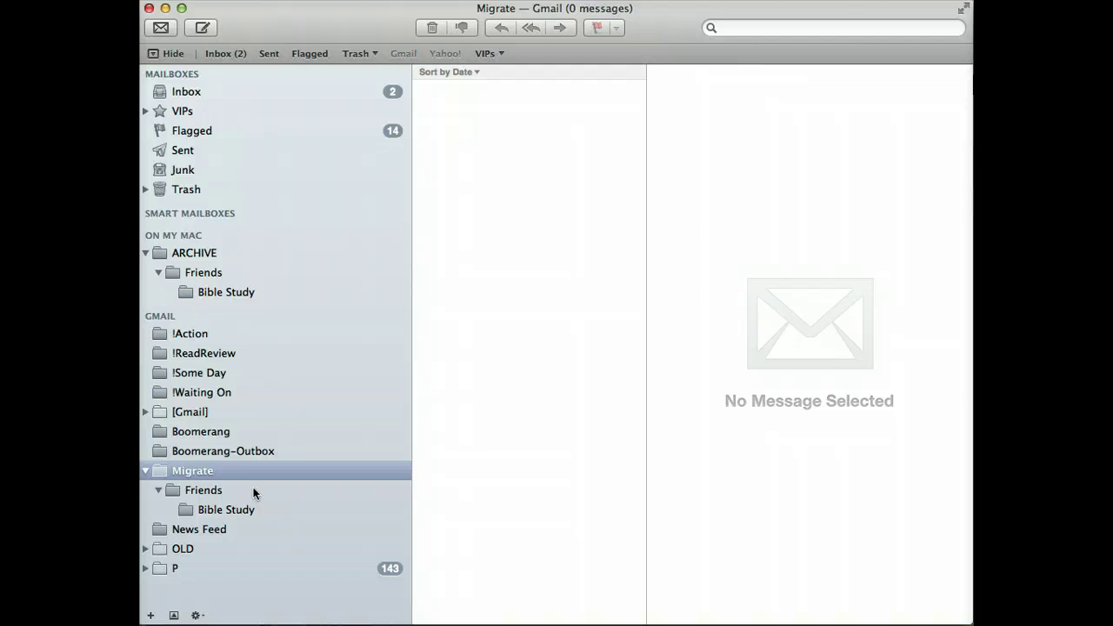